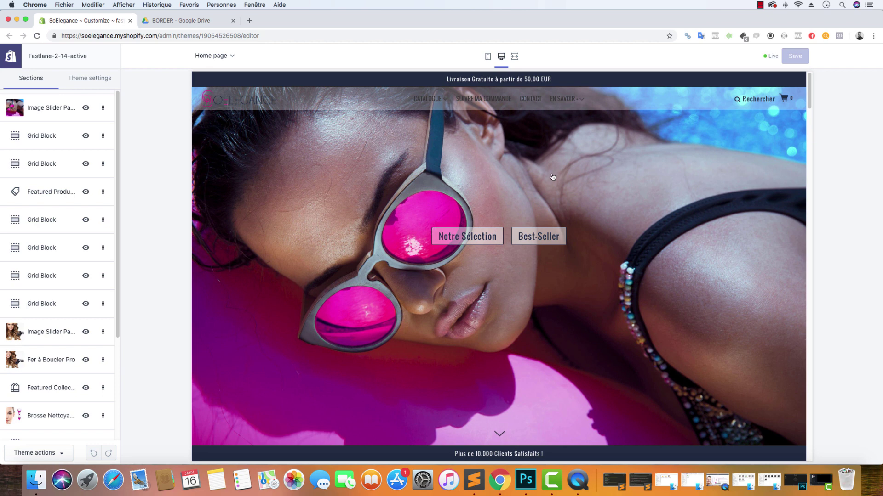
Examine the zigzag border under the Notre Sélection heading and the product carousel in the home page preview.
scroll(555, 181, down, 3)
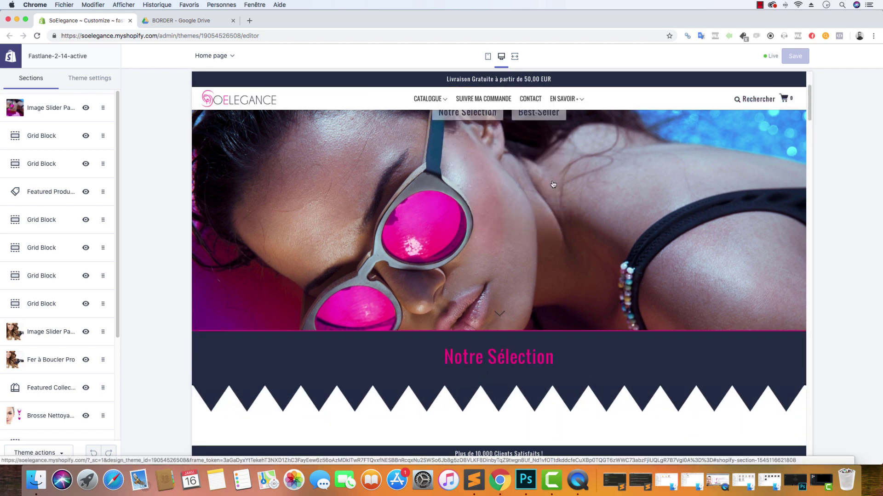
scroll(553, 184, down, 2)
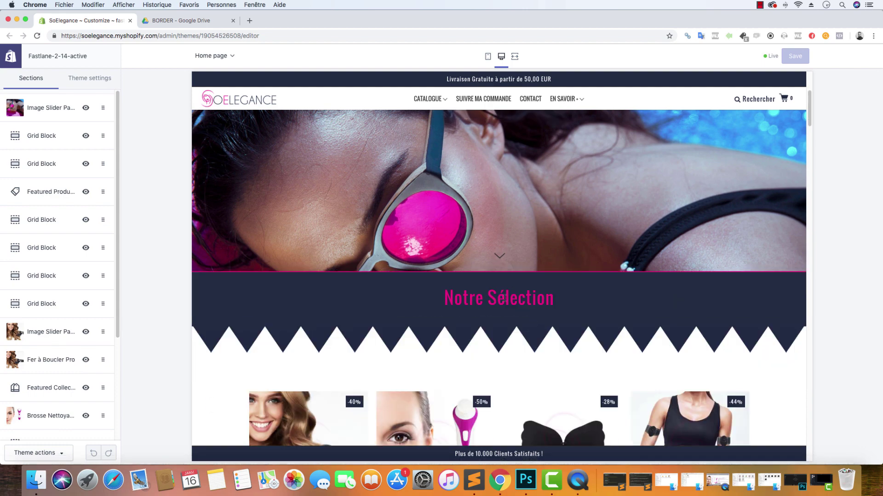
drag(560, 297, 443, 297)
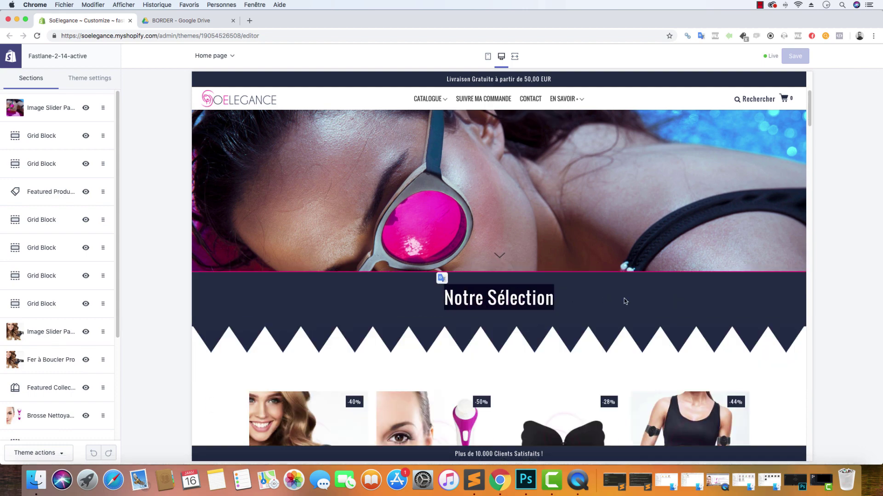
scroll(615, 325, down, 4)
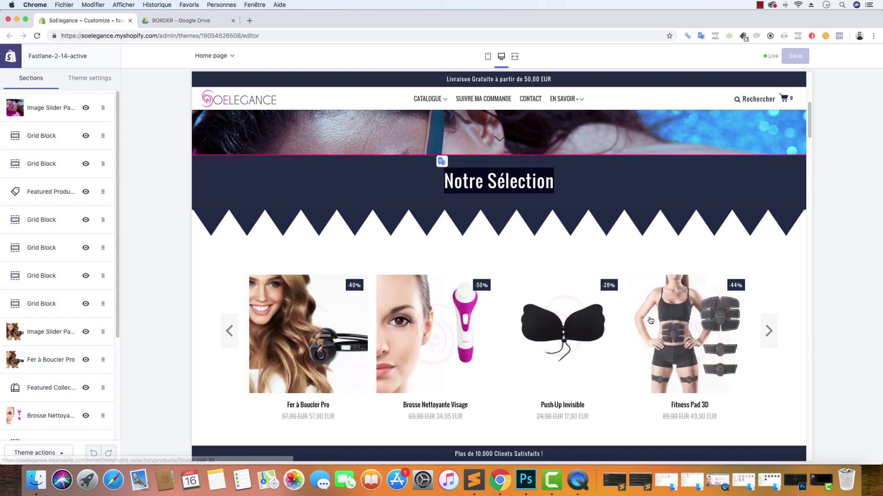
scroll(399, 337, down, 8)
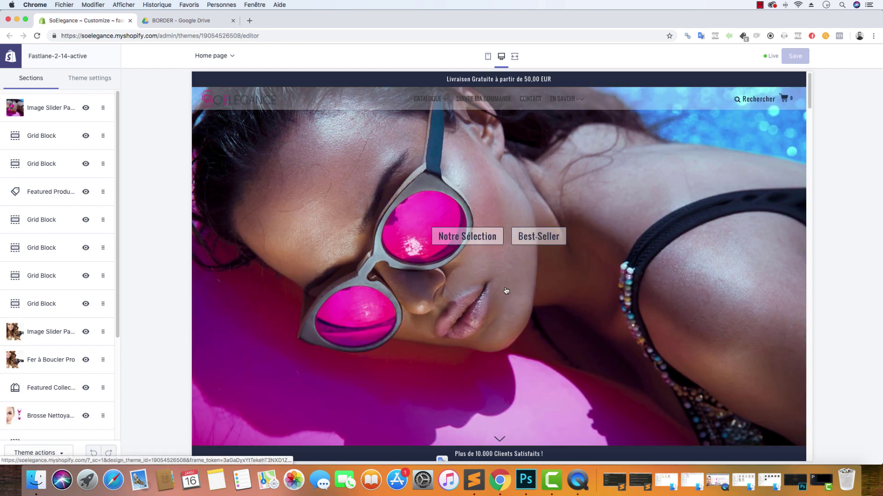
Switch to the BORDER folder in Google Drive and download BORDER.psd.
click(175, 21)
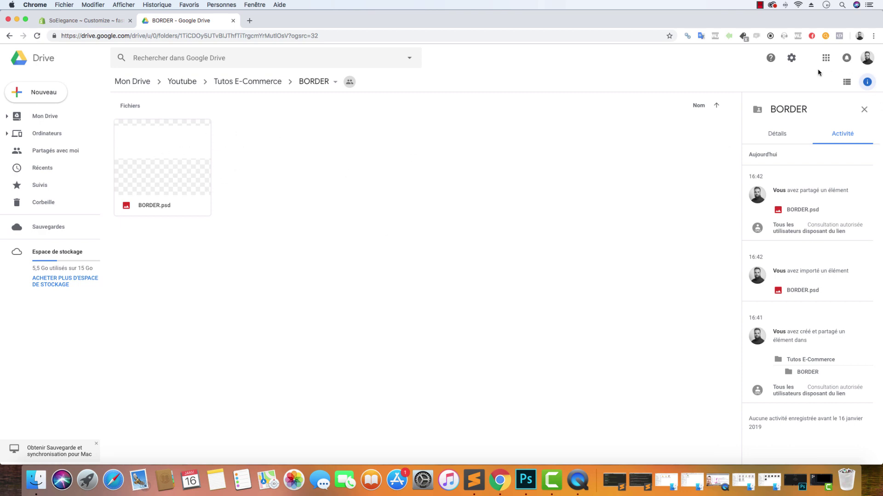
click(158, 161)
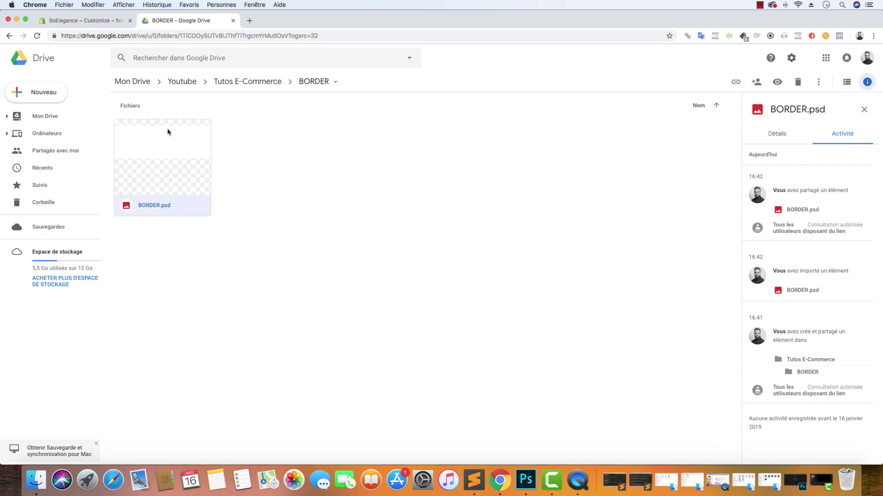
click(818, 85)
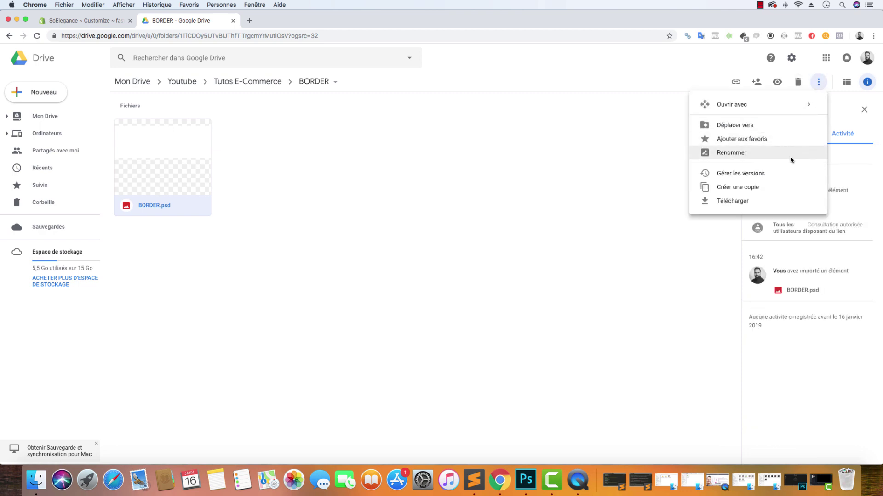
click(741, 204)
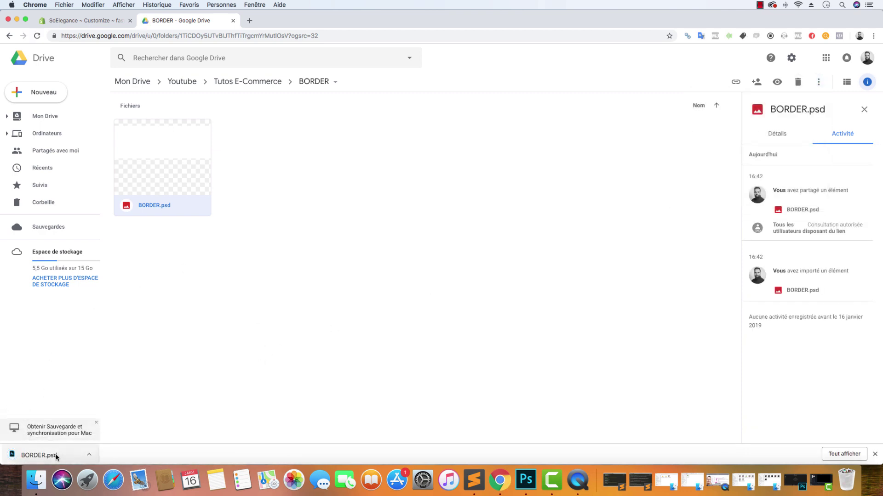
Open the downloaded BORDER.psd in Photoshop, keeping its embedded colour profile.
click(53, 456)
click(461, 228)
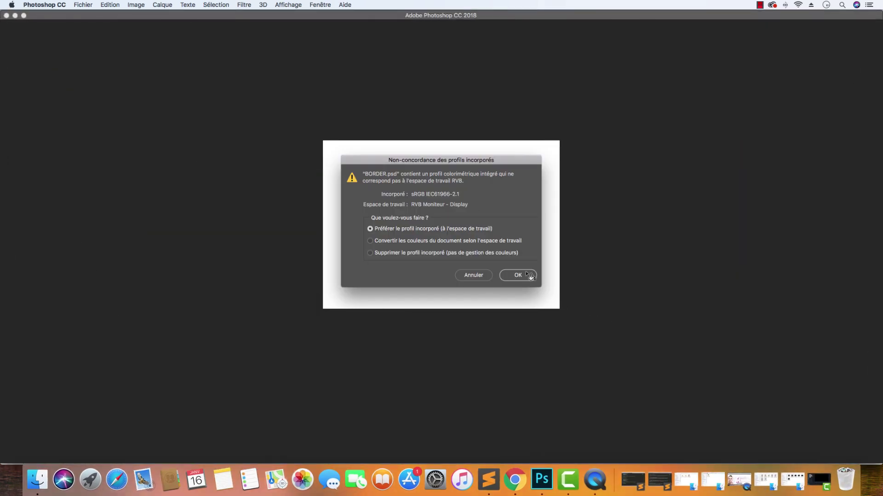
click(530, 275)
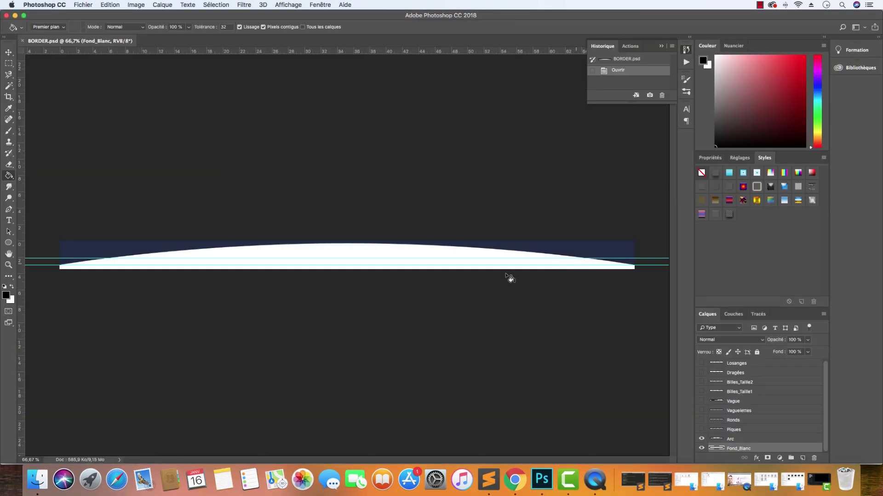
Hide the Arc layer and preview the Vague, Piques, Ronds and Vaguelettes layers one at a time over the white background.
click(701, 439)
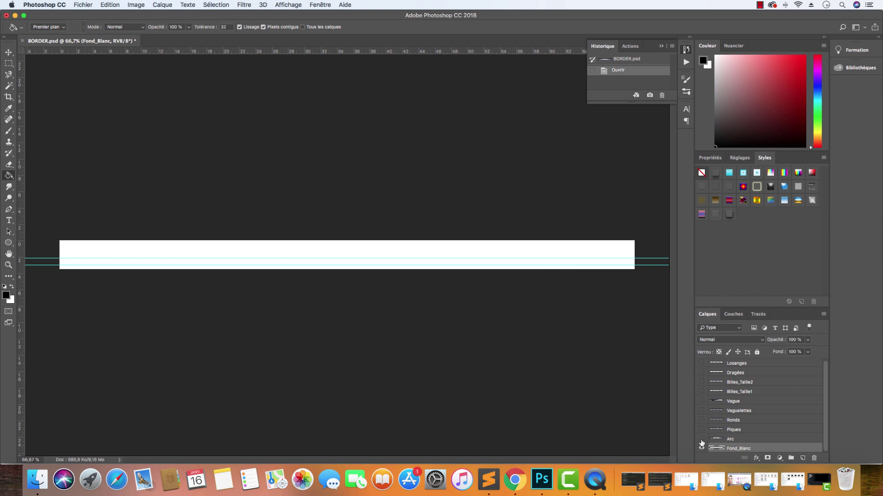
click(701, 402)
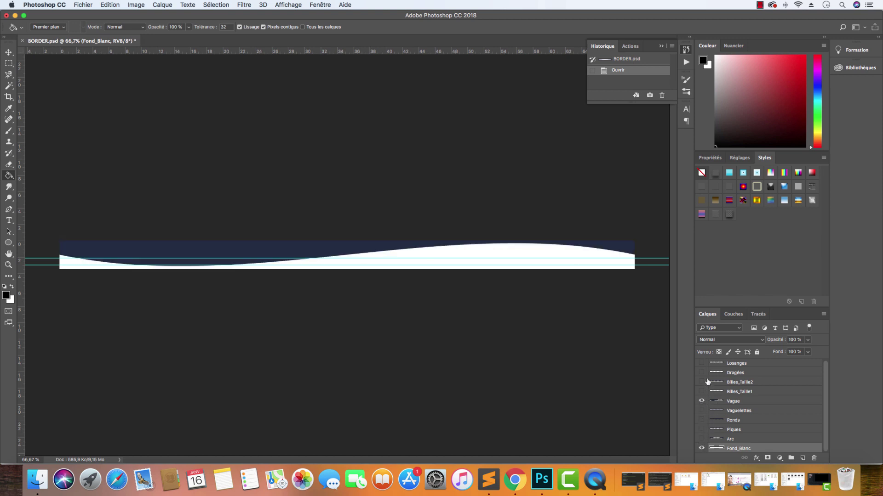
click(701, 401)
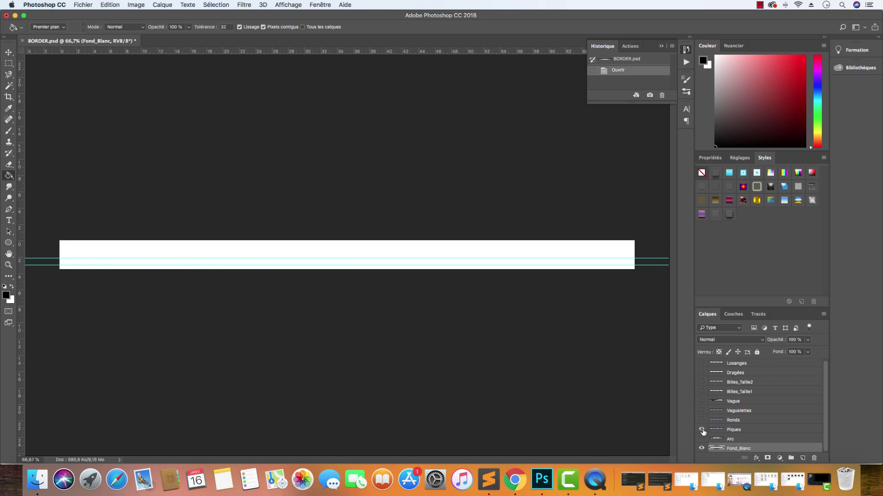
click(701, 430)
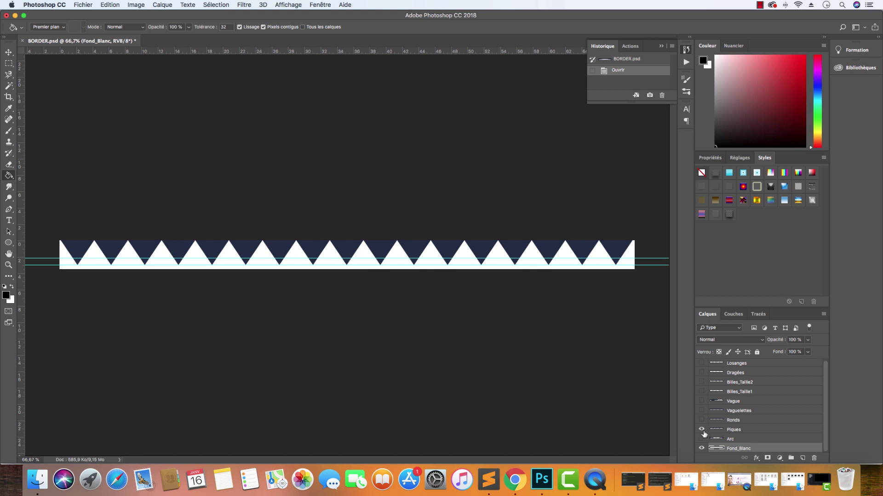
click(701, 429)
click(701, 420)
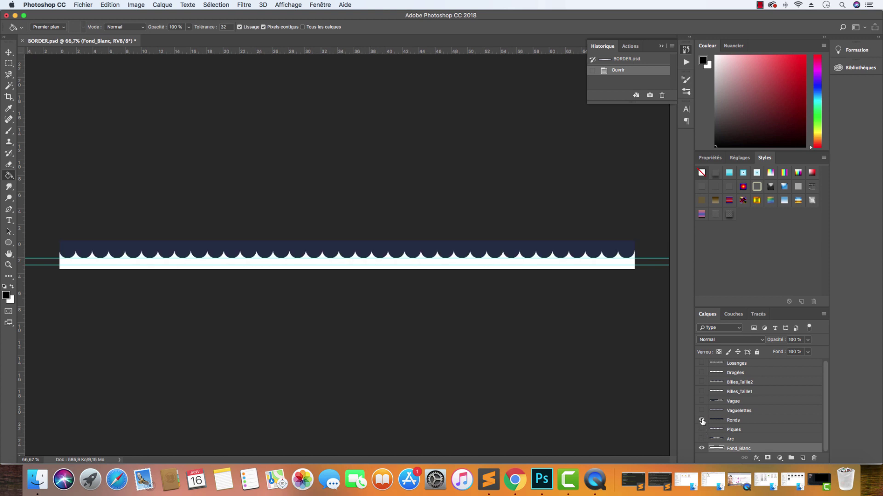
click(701, 420)
click(701, 410)
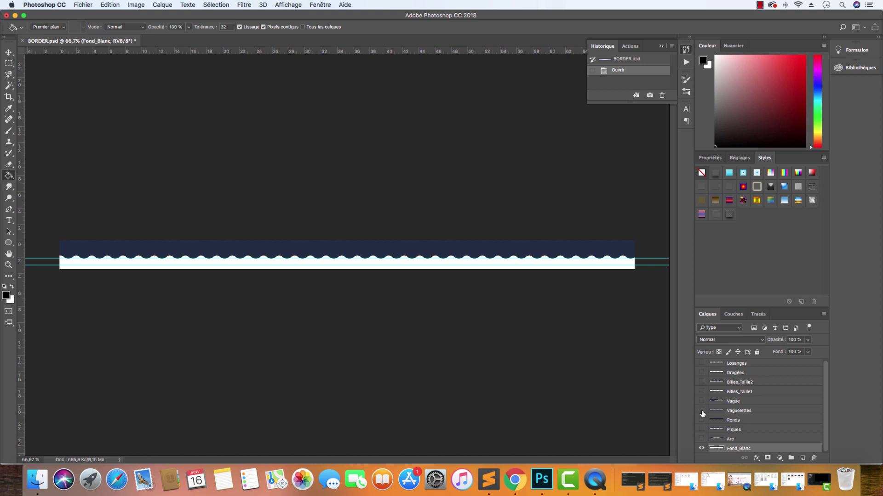
click(701, 410)
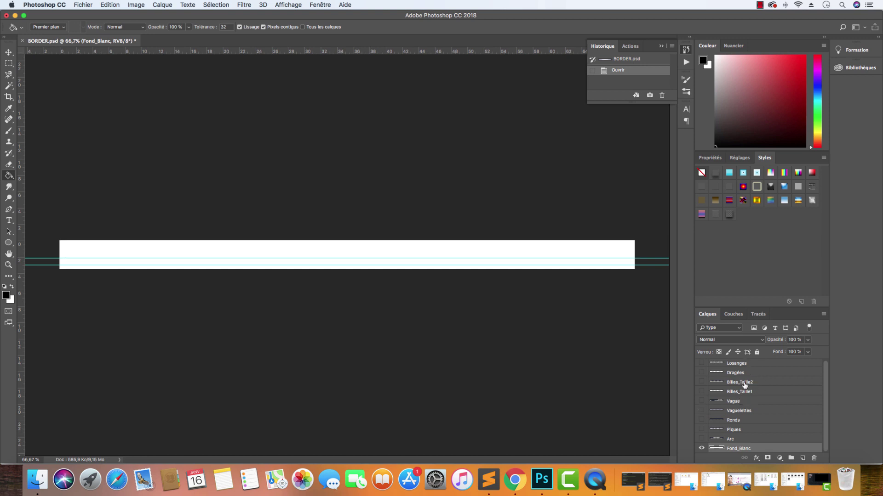
Compare the Billes_Taille1 and Billes_Taille2 borders, leaving only Billes_Taille2 shown over Fond_Blanc and selected.
click(701, 392)
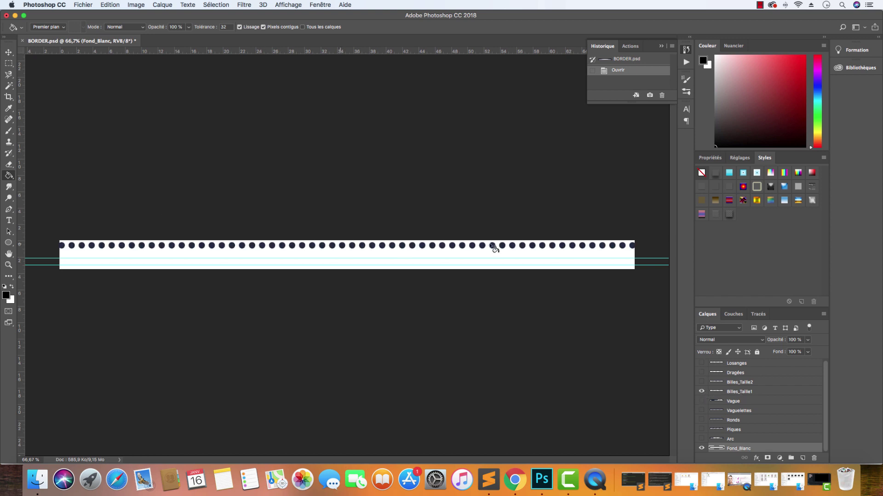
click(700, 391)
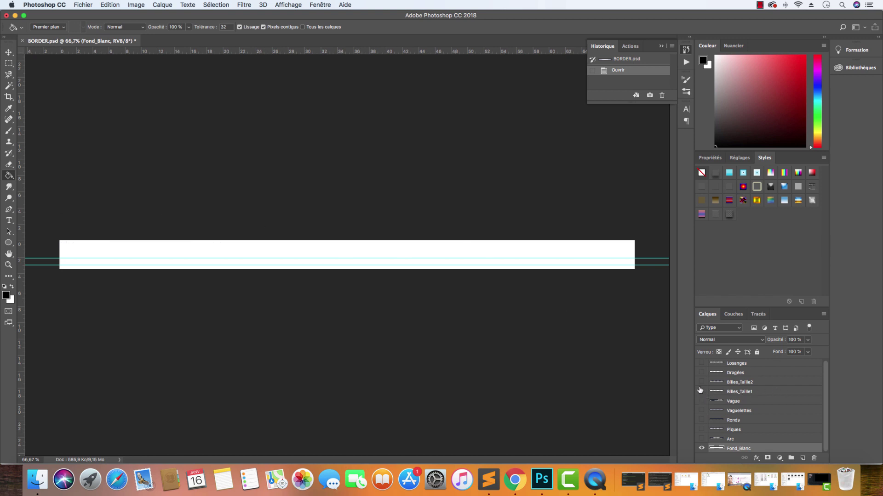
click(701, 382)
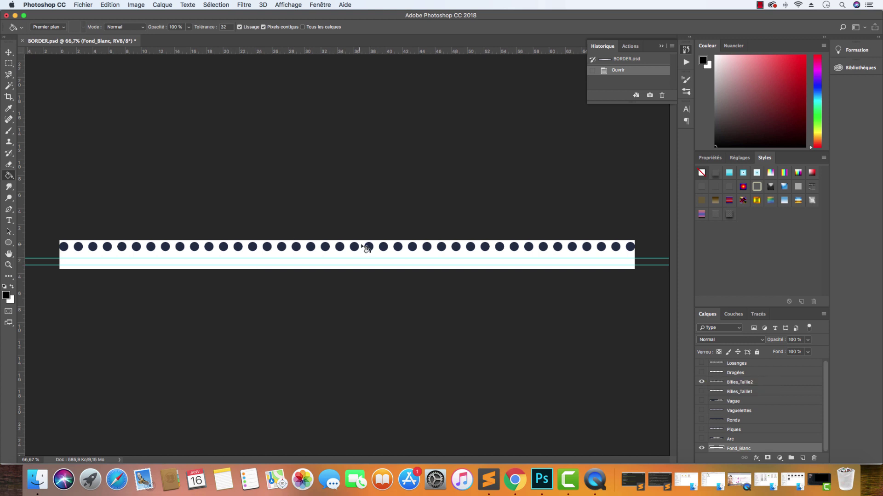
click(702, 383)
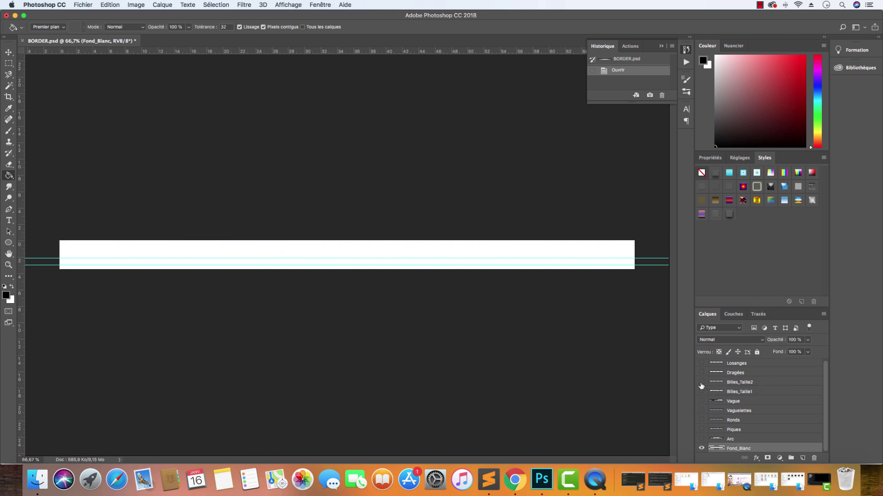
click(701, 383)
click(749, 383)
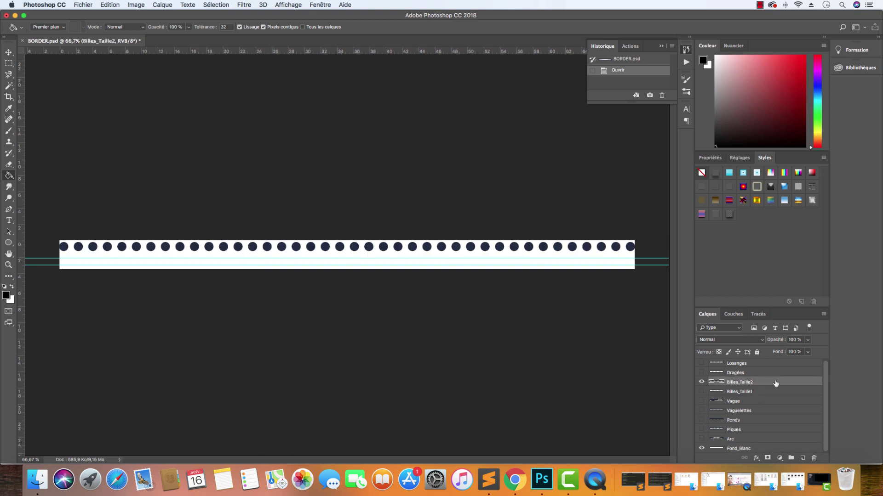
Try a near-black colour overlay, 201f1c, on the Billes_Taille2 layer and discard the layer style.
double_click(772, 385)
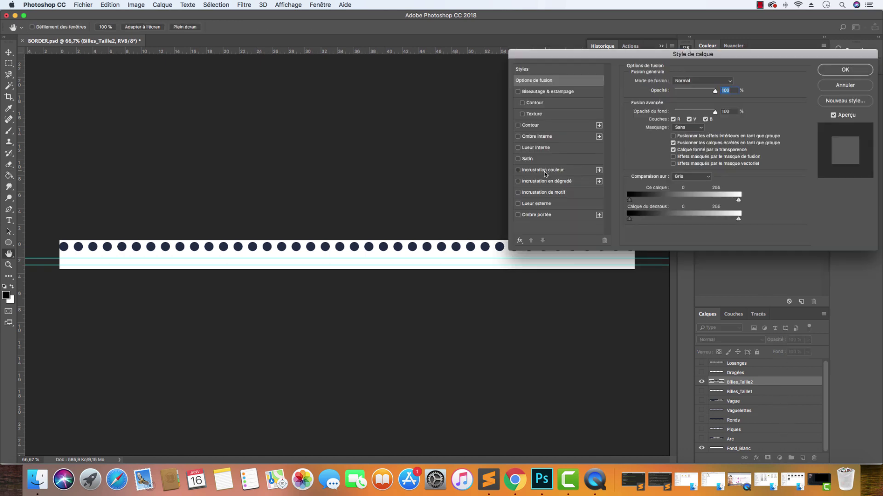
click(544, 171)
click(734, 82)
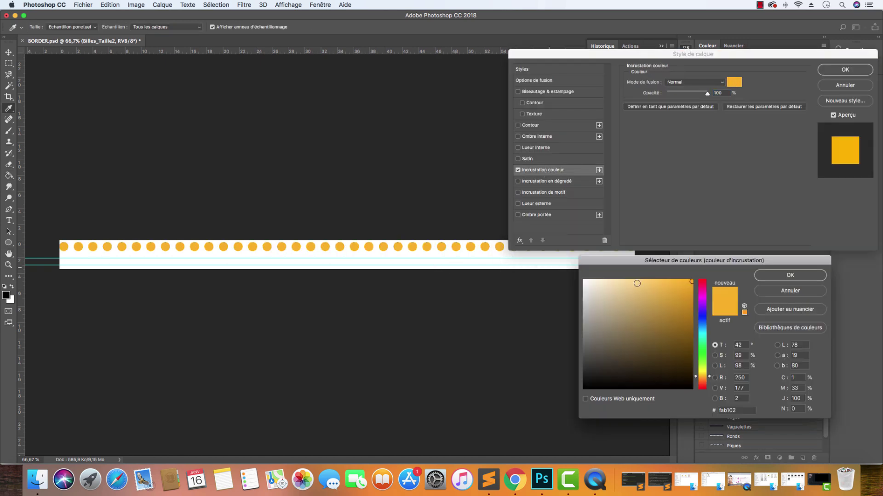
mouse_move(636, 283)
mouse_down()
mouse_move(685, 348)
mouse_move(595, 375)
mouse_up()
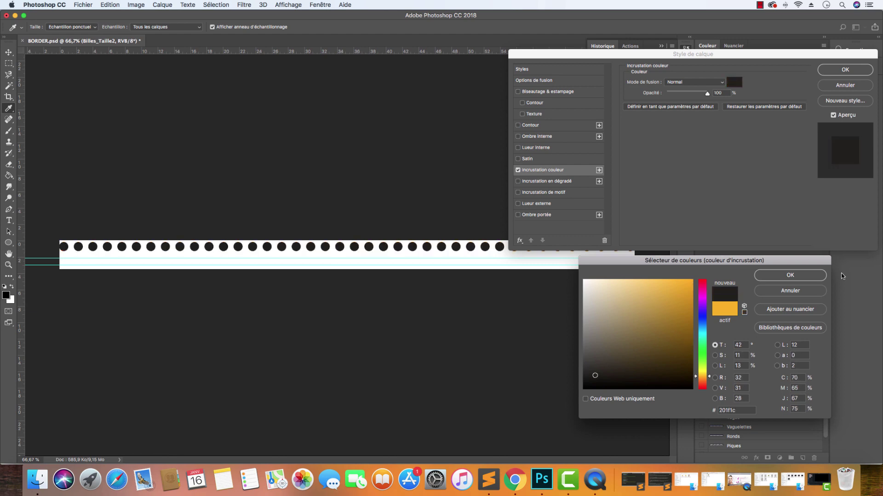
drag(735, 411, 699, 412)
click(790, 291)
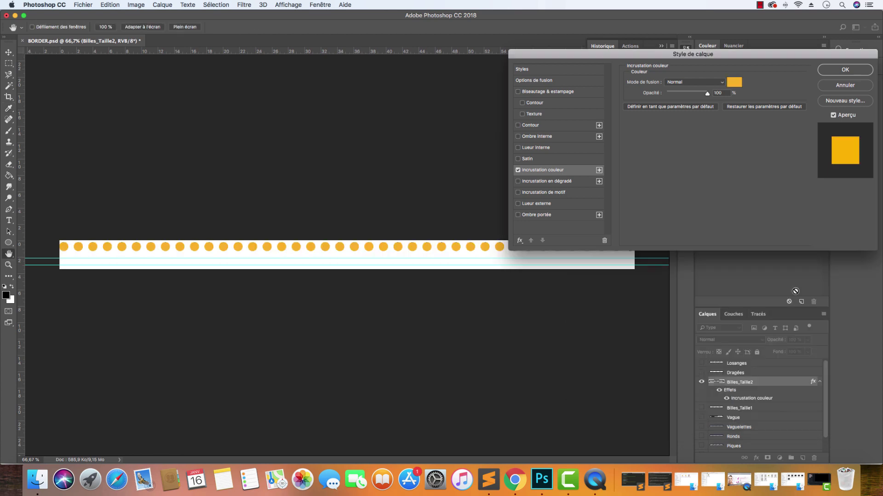
click(852, 86)
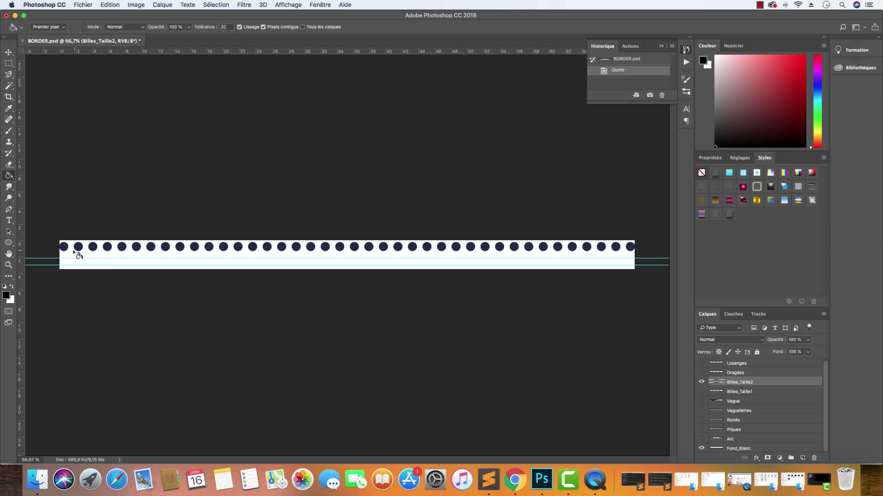
Crop the canvas from its lower edge up to the upper guide beneath the row of dots.
click(9, 97)
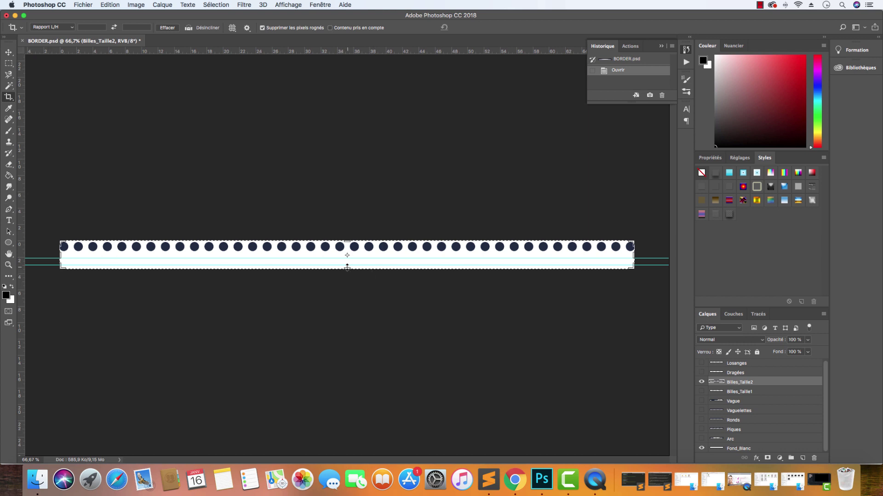
drag(347, 269, 349, 261)
key(Return)
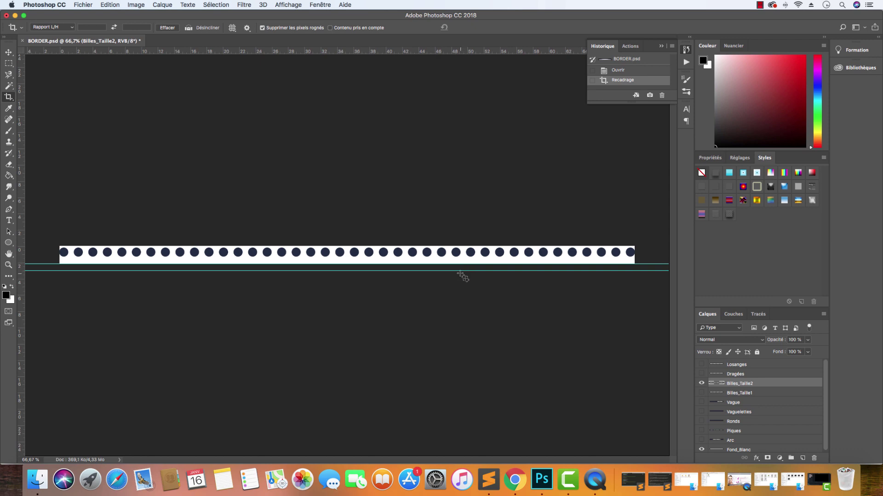
Flatten the image, discarding the hidden border layers.
right_click(795, 393)
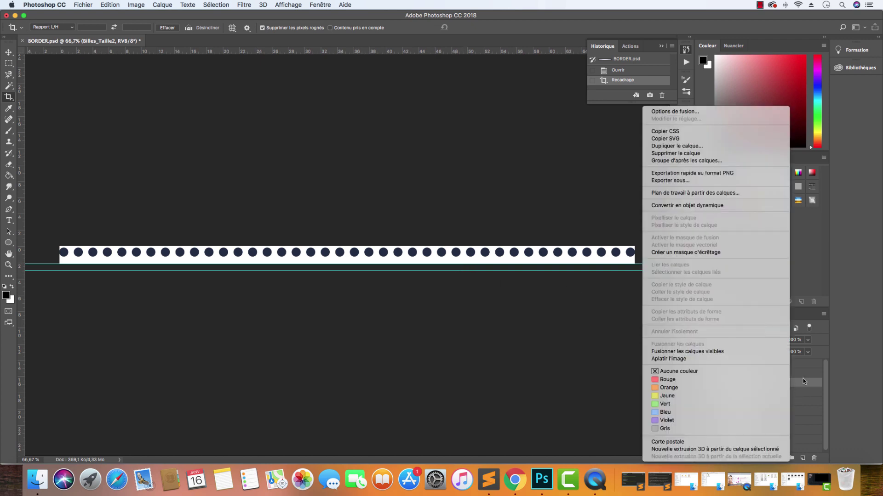
click(802, 379)
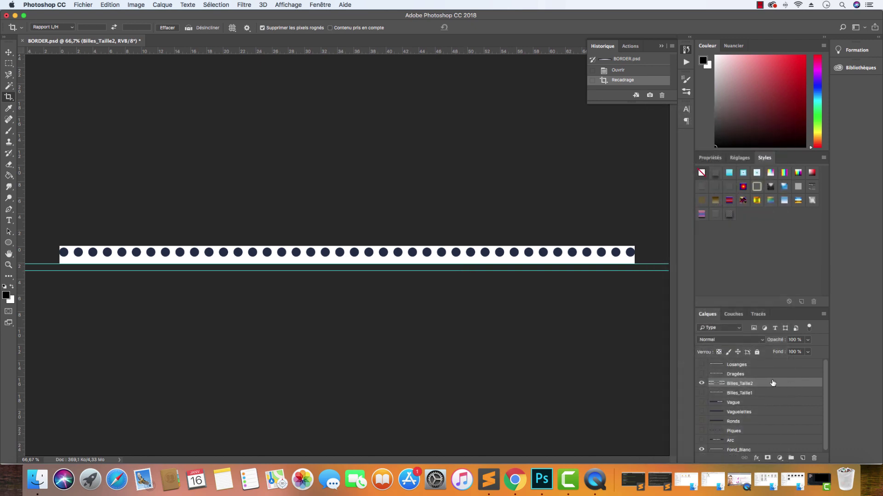
right_click(773, 395)
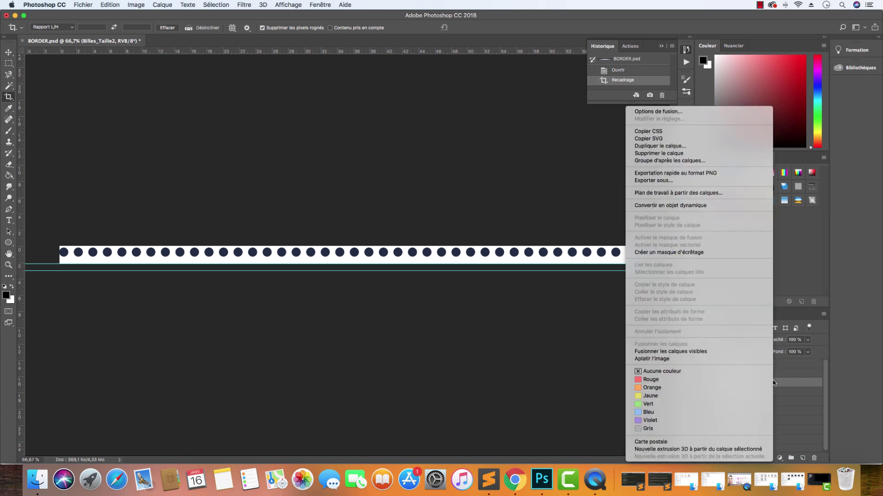
click(712, 360)
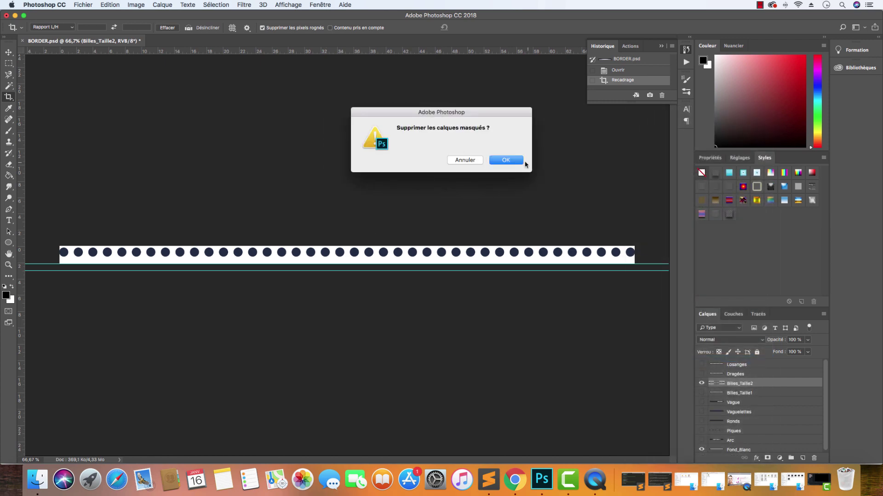
click(518, 161)
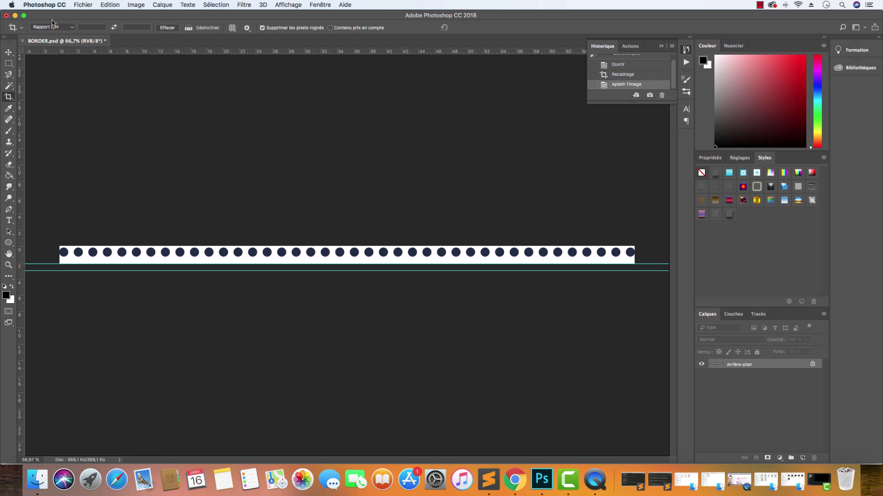
Try the PNG-24 format in Save for Web after dismissing the Export As settings, and cancel without saving.
key(super+alt+shift+w)
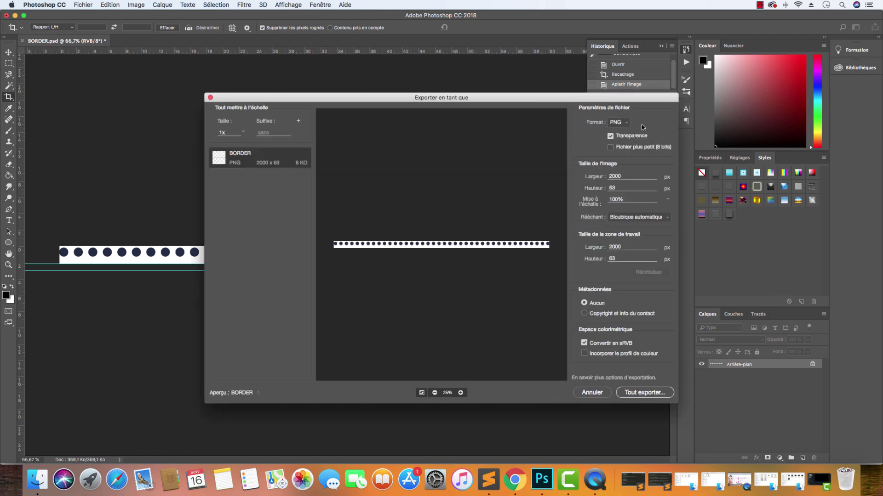
click(592, 392)
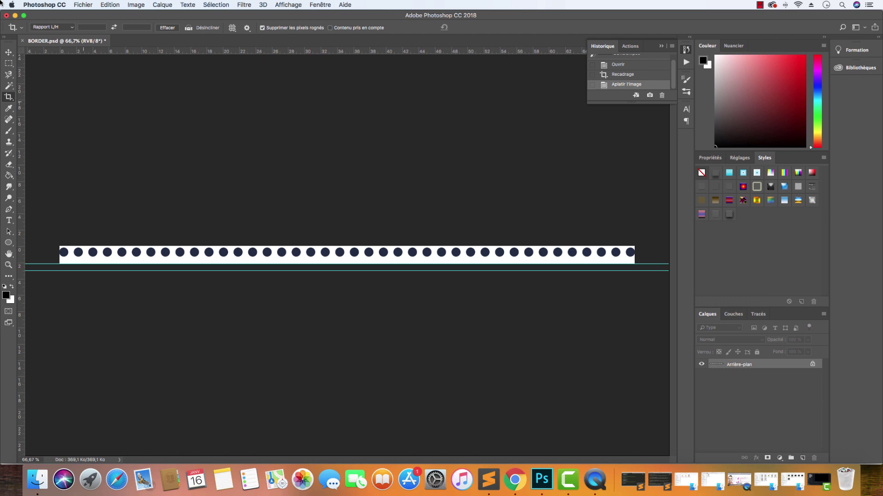
click(89, 6)
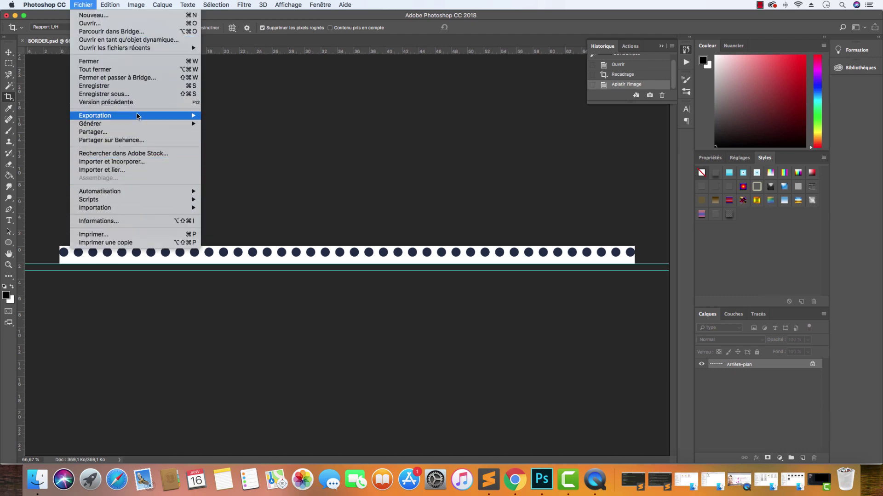
mouse_move(137, 116)
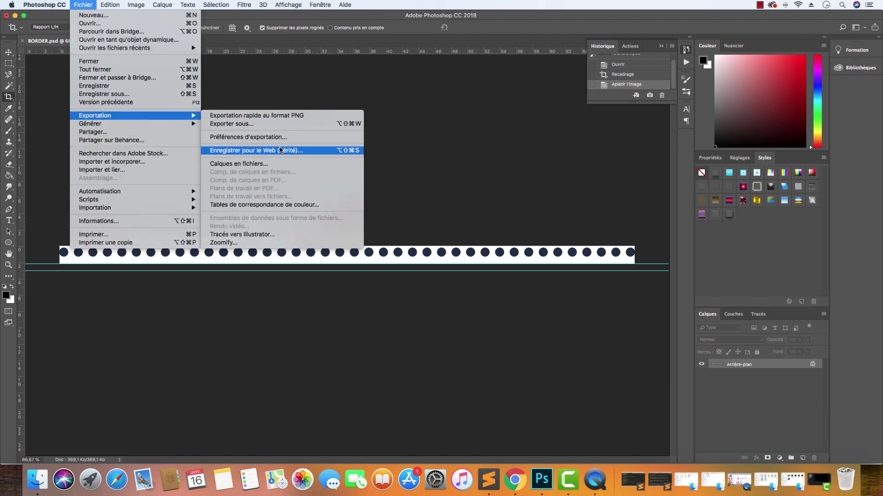
click(281, 151)
click(583, 95)
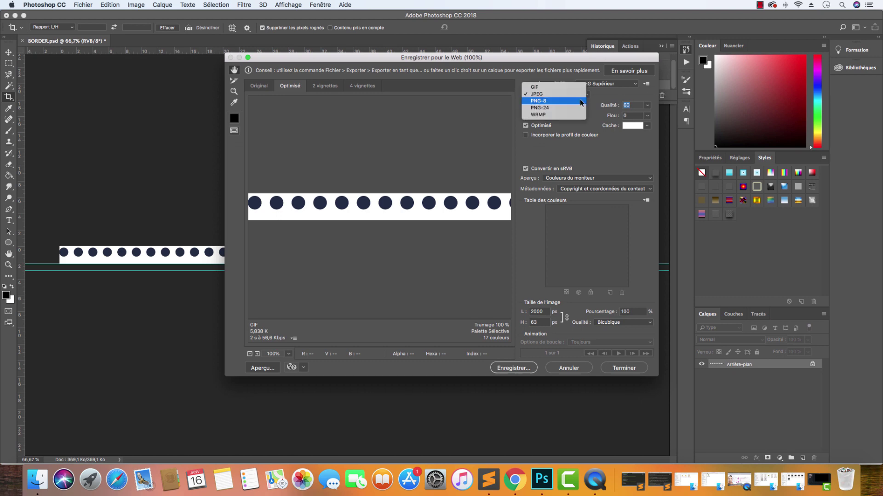
click(578, 112)
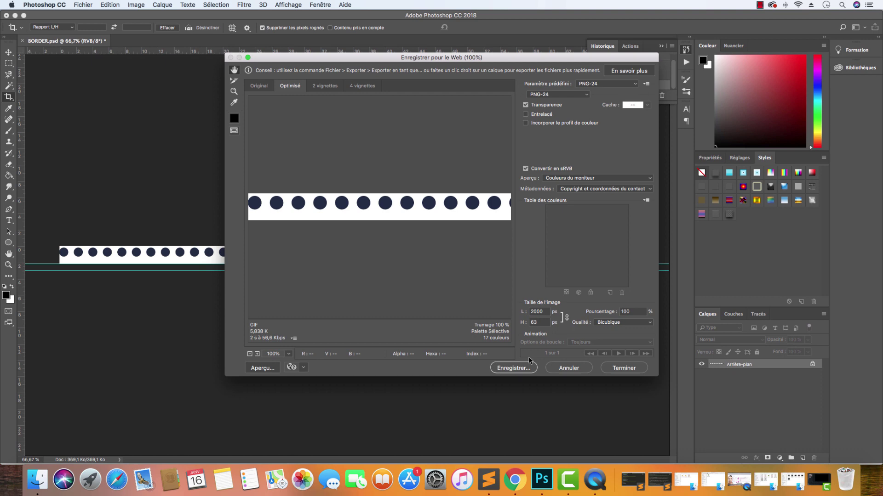
click(574, 370)
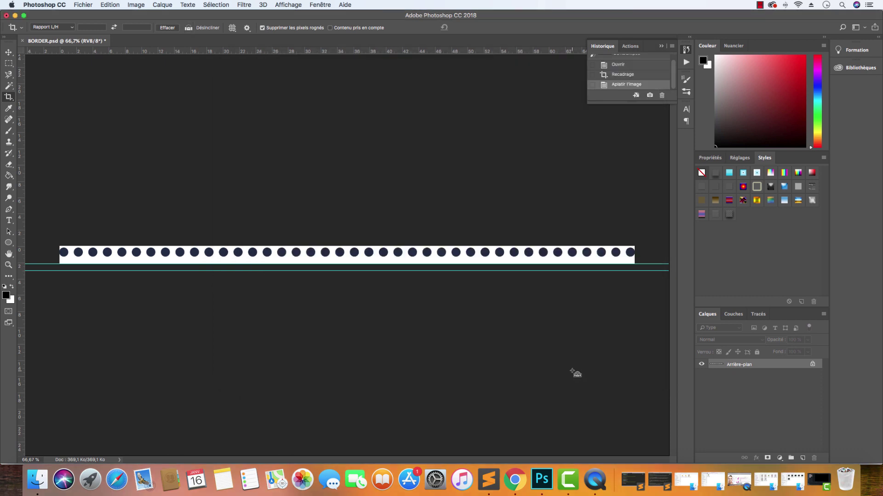
Undo the flattening and crop, restore the original BORDER.psd history snapshot, and save the file.
key(super+z)
key(alt+super+z)
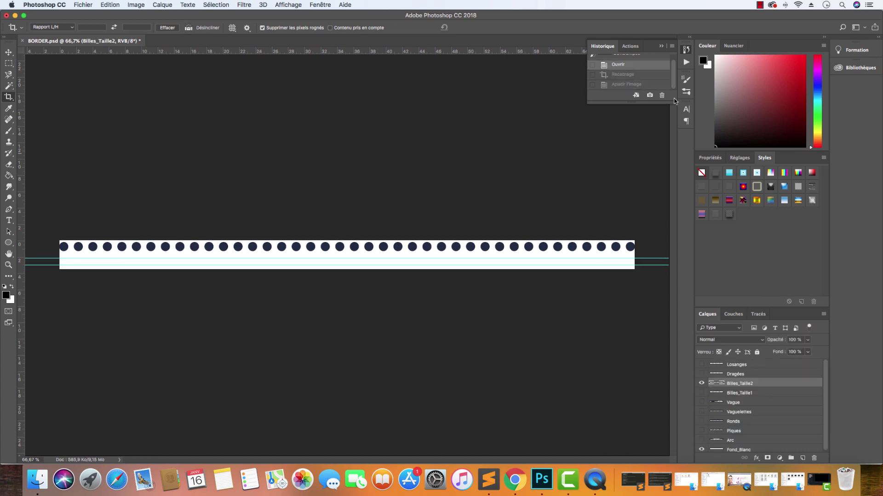
click(634, 58)
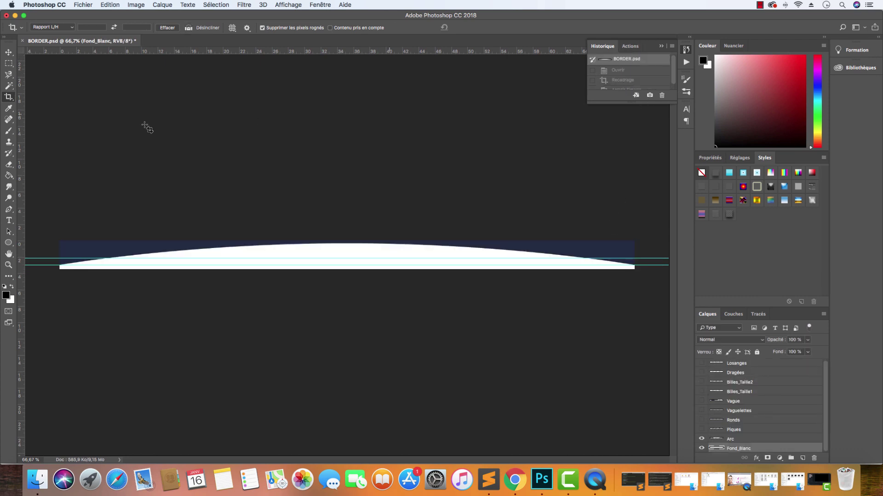
click(73, 4)
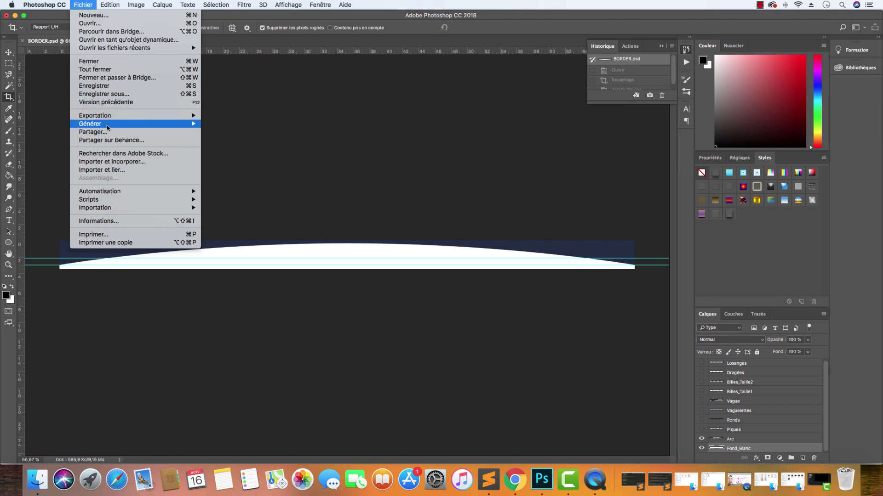
click(94, 86)
Compare the Losanges, Billes_Taille2, Piques and Ronds borders, hide Arc and leave only Vague shown over Fond_Blanc.
click(782, 393)
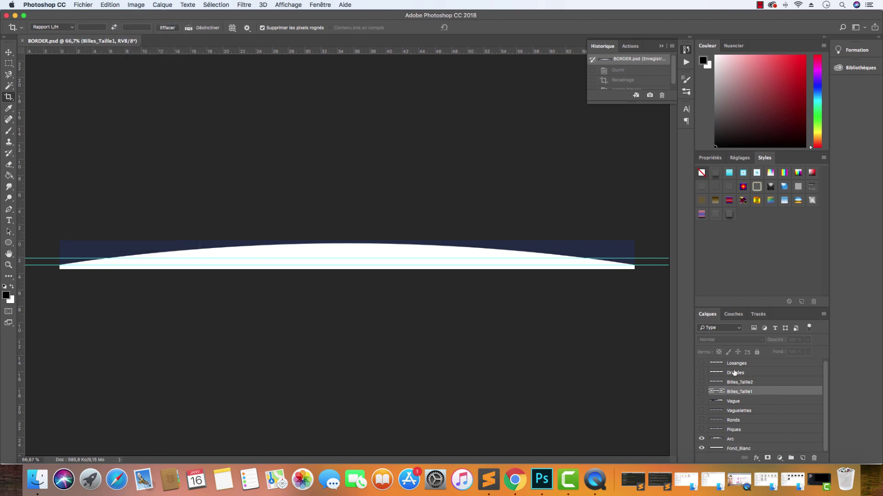
click(701, 363)
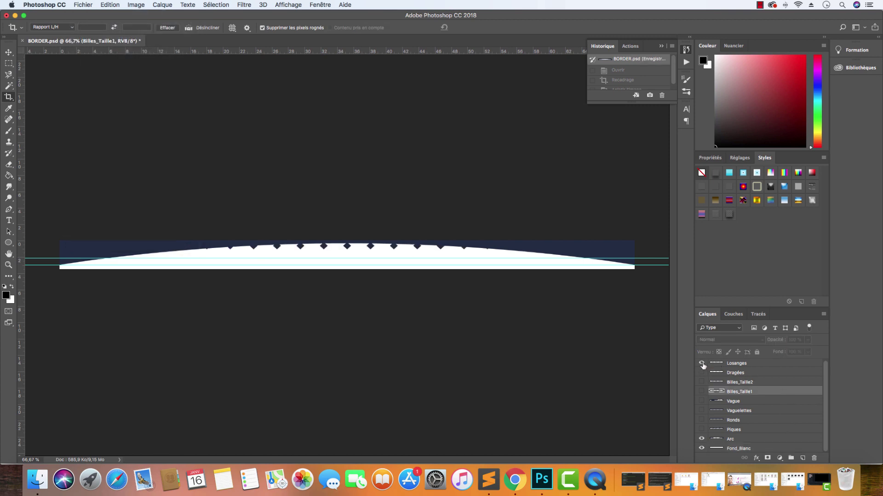
click(702, 364)
click(702, 382)
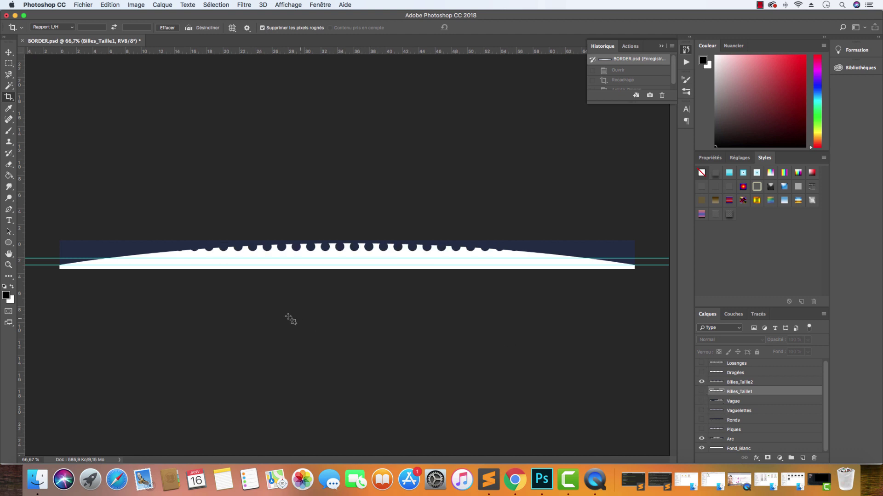
click(702, 383)
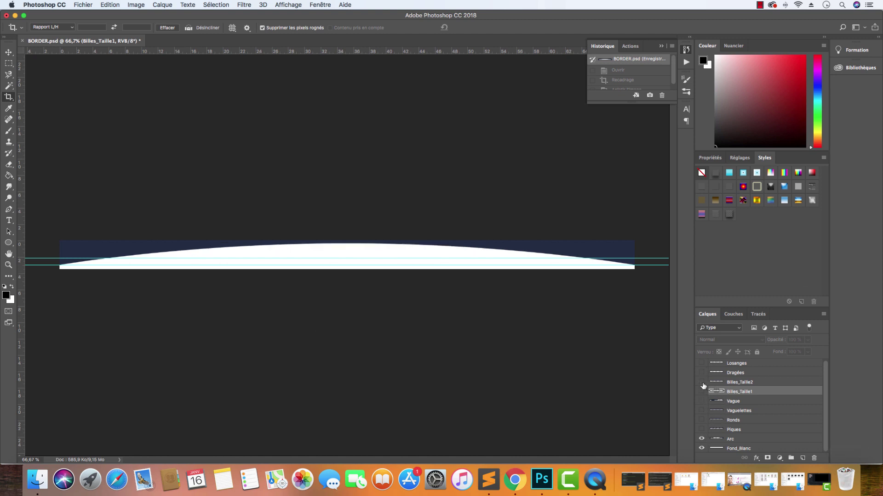
click(702, 440)
click(701, 430)
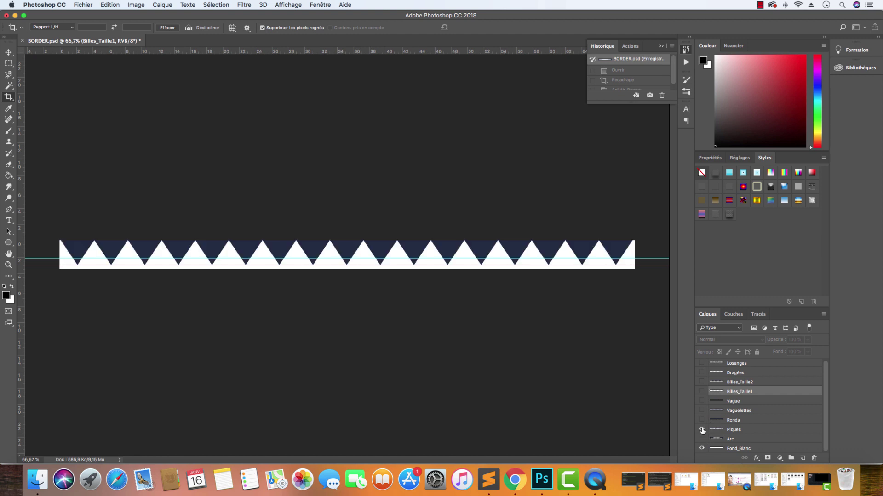
click(701, 430)
click(701, 420)
click(701, 420)
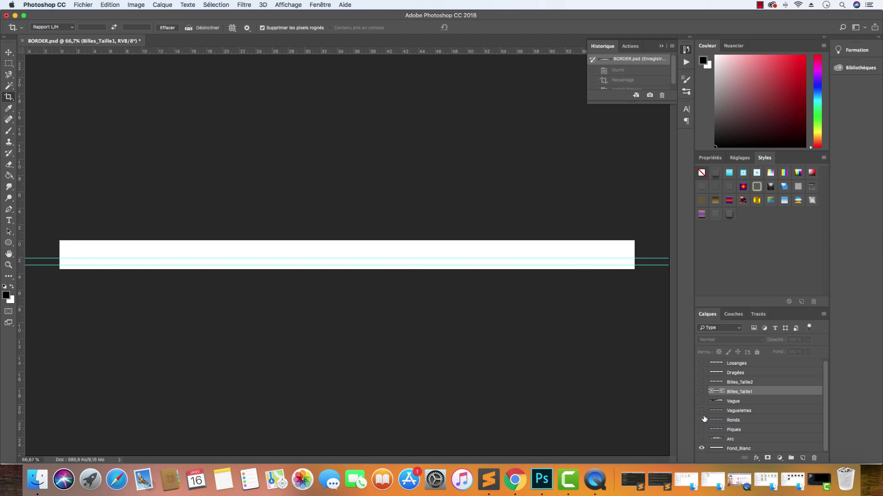
click(701, 401)
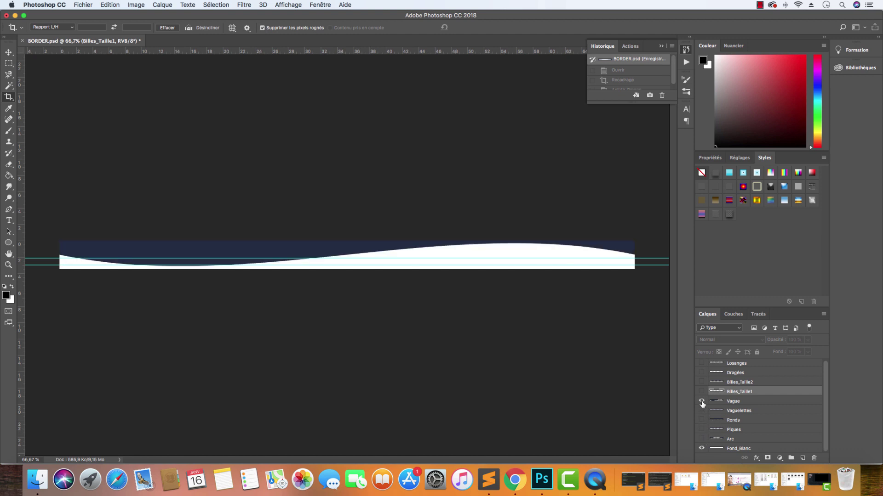
Select the Vague layer and flatten the image, discarding the hidden layers.
right_click(765, 399)
click(792, 404)
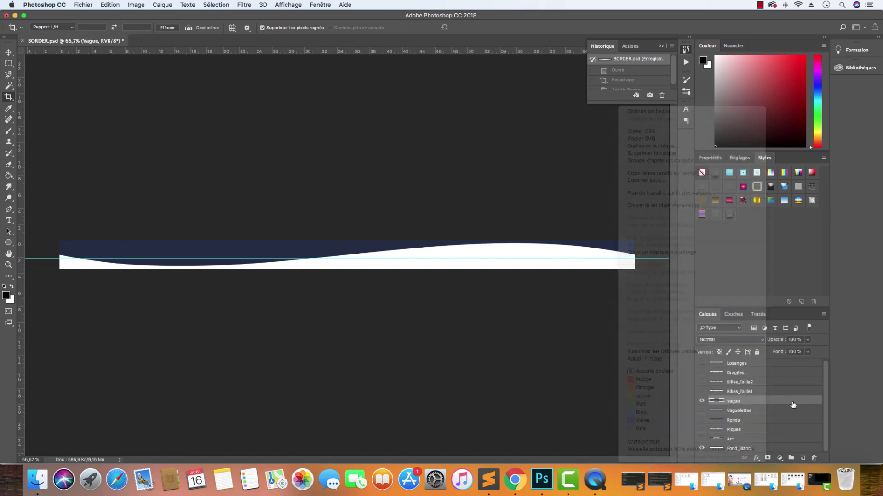
right_click(792, 405)
click(731, 361)
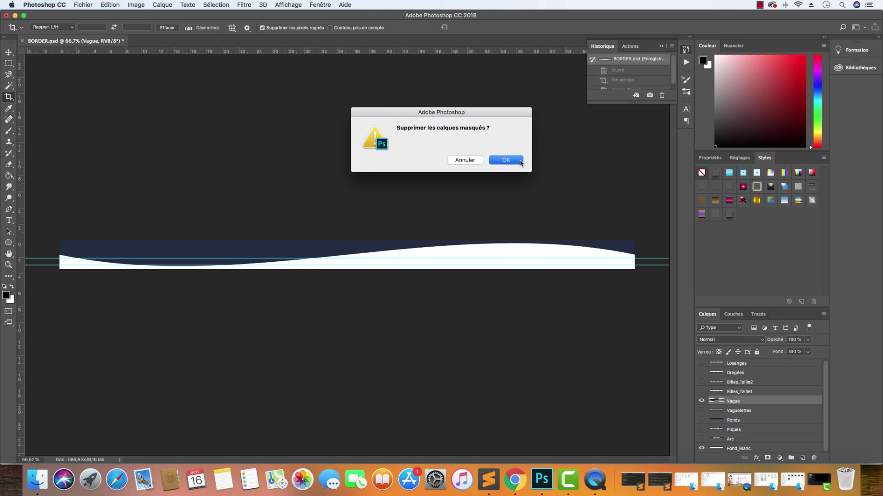
click(519, 160)
Export the flattened wave border as BORDER.png to the Bureau folder.
key(super+alt+shift+w)
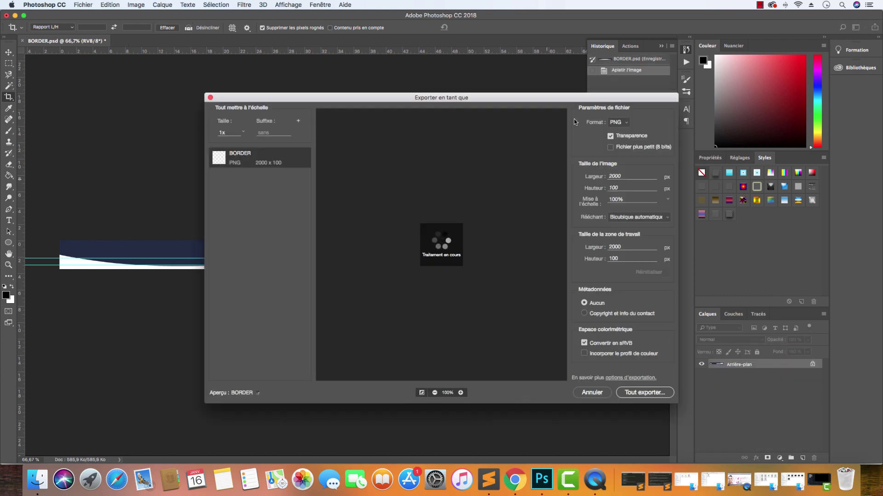
key(Return)
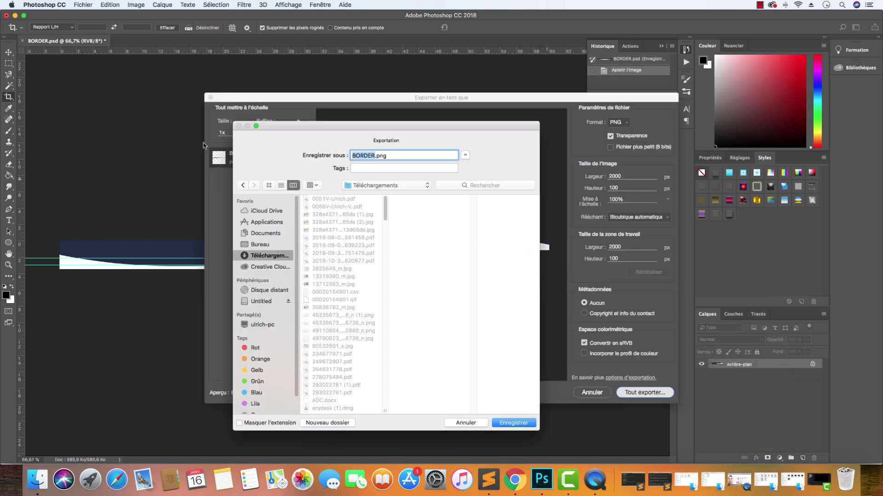
click(262, 245)
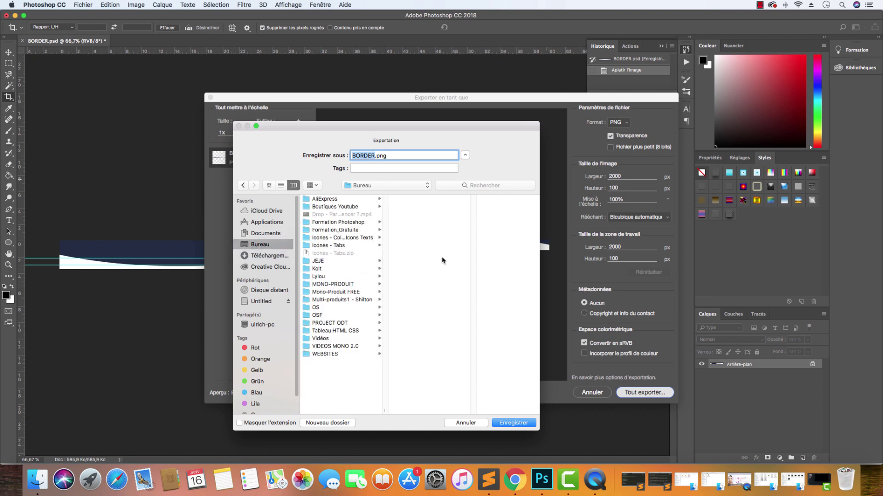
click(515, 423)
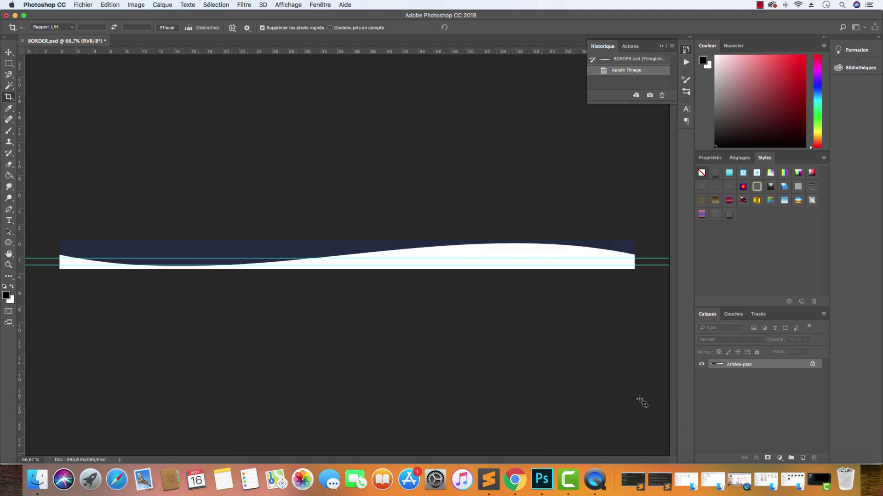
Restore the layered BORDER.psd history snapshot with the Arc border, save the file and close it.
key(super+z)
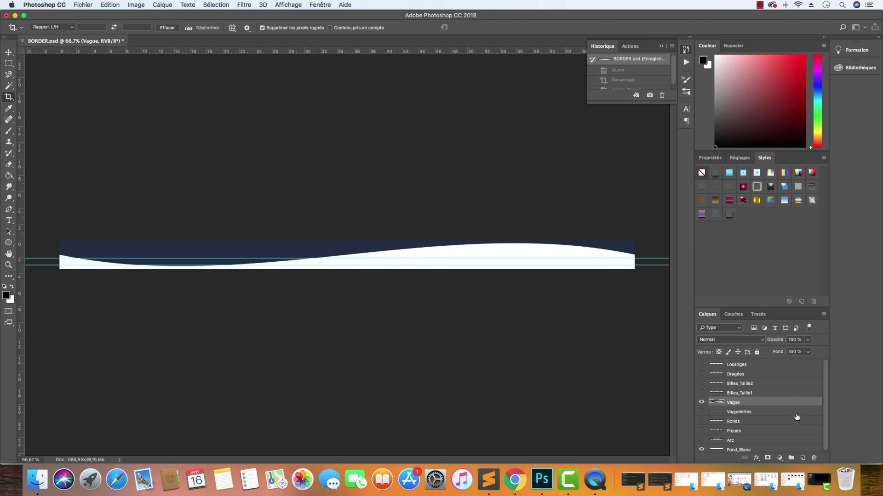
click(651, 61)
click(81, 4)
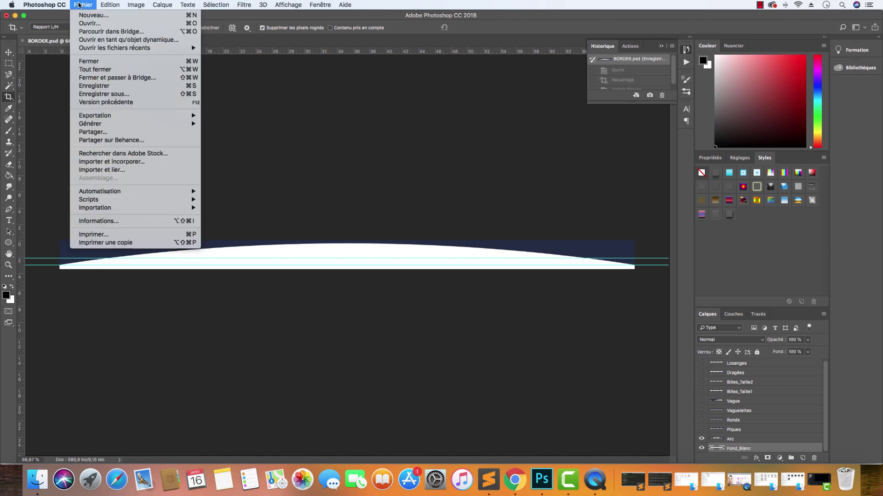
click(109, 86)
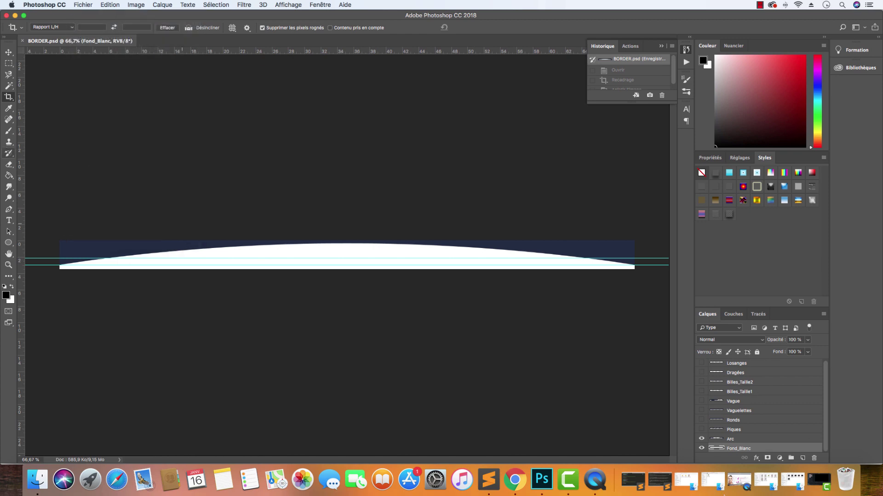
click(6, 16)
Switch to the Shopify theme editor in Chrome and examine the first Grid Block, the Notre Sélection heading, and its settings.
click(104, 23)
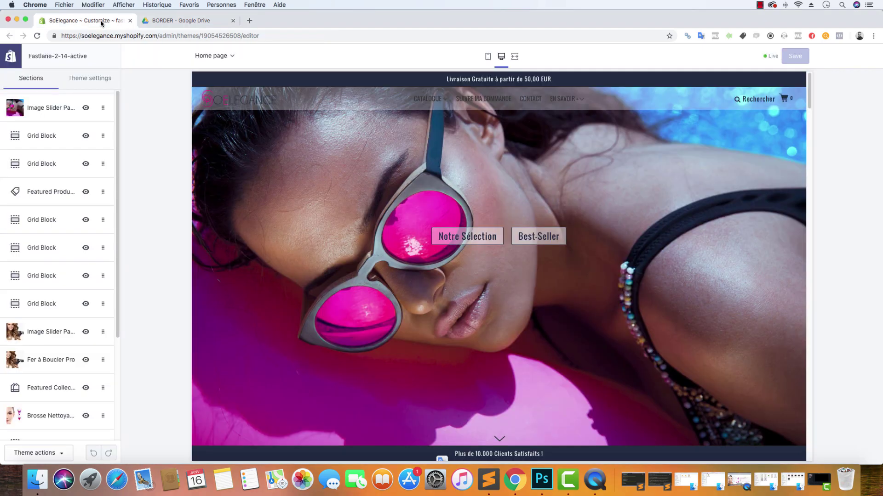
scroll(307, 233, down, 4)
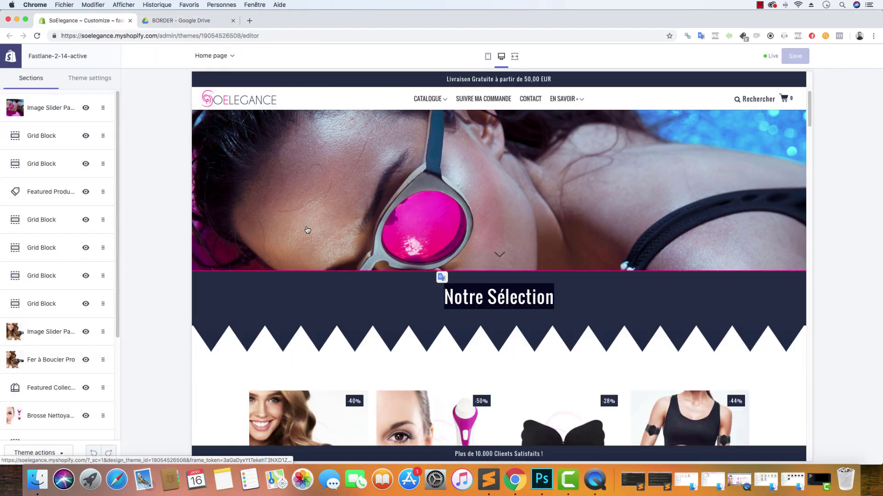
click(685, 282)
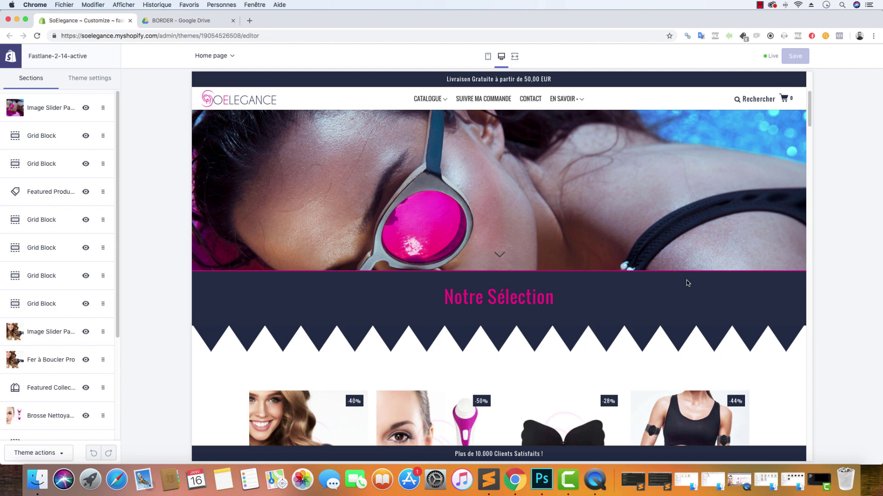
click(40, 137)
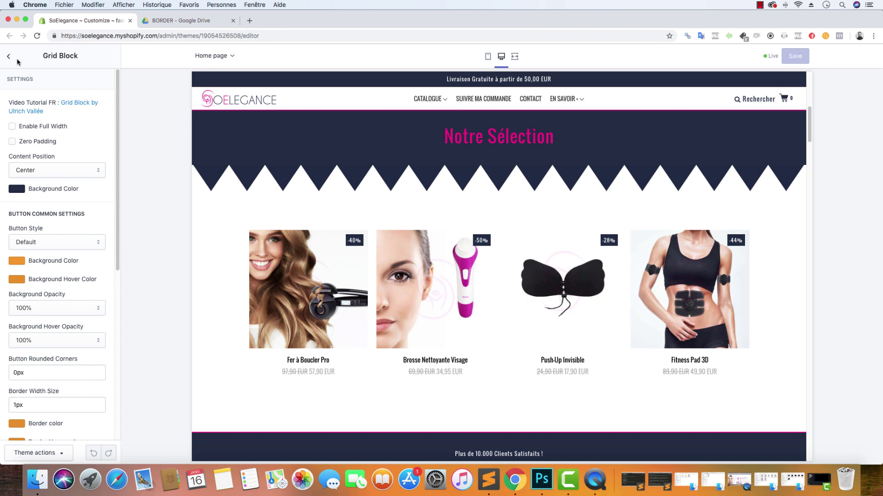
click(9, 57)
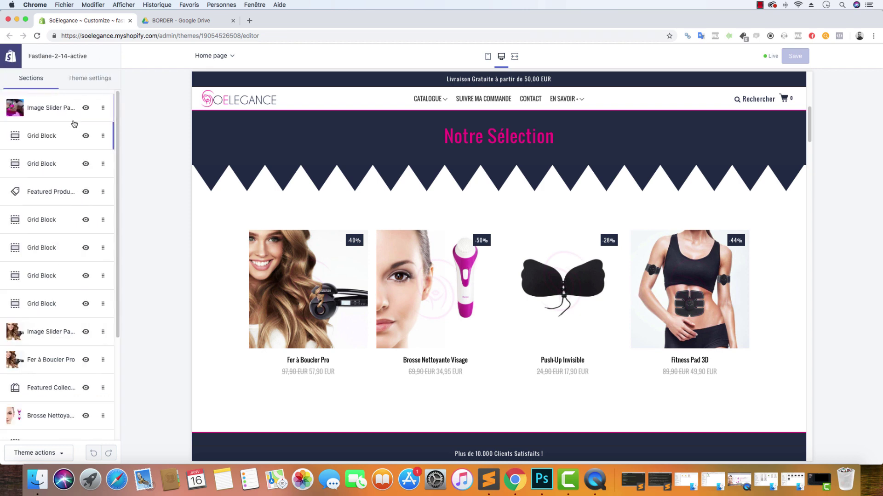
Hide the second Grid Block from the home page preview and show it again.
click(86, 165)
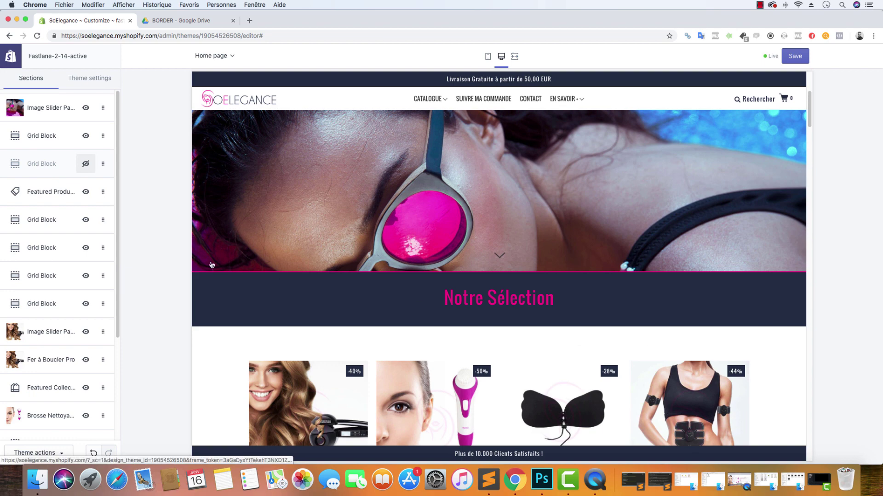
click(86, 164)
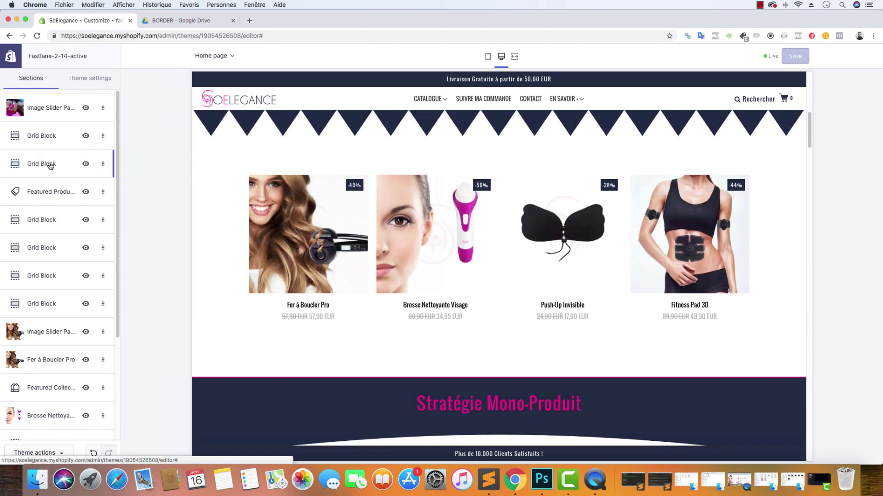
Open the second Grid Block, check the content types it offers, and expand its Image content to review the settings.
click(50, 165)
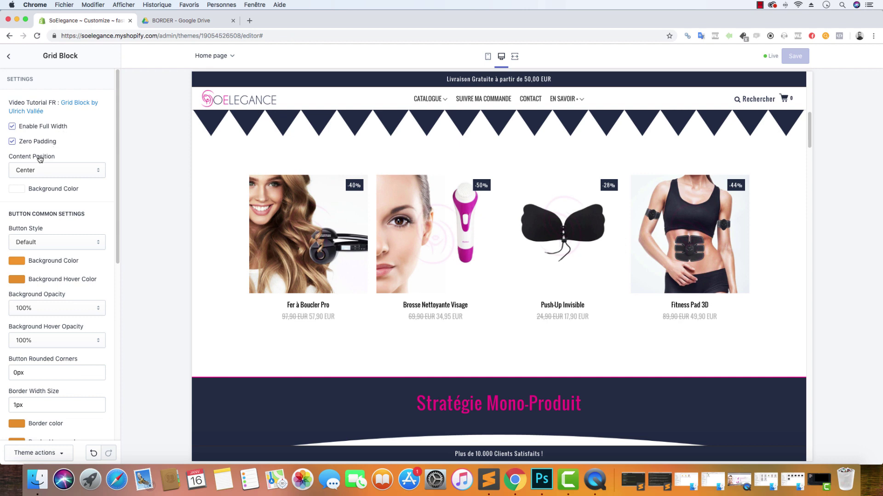
scroll(41, 170, down, 10)
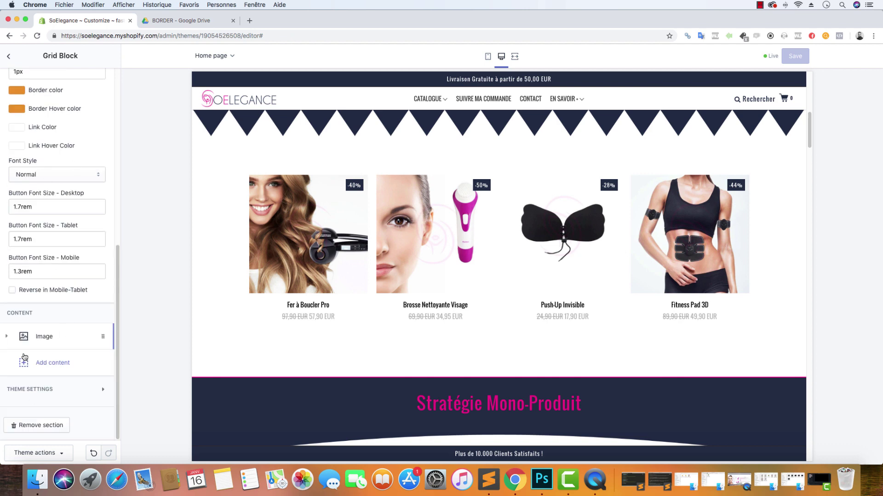
click(51, 364)
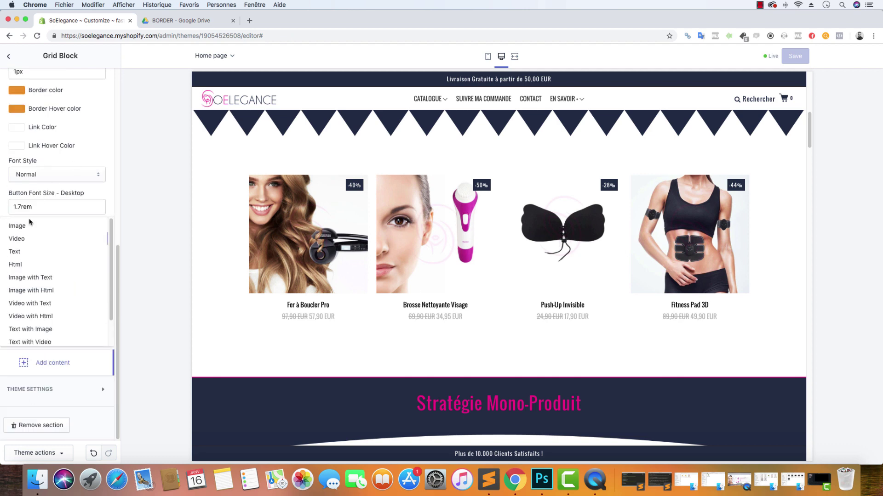
click(17, 226)
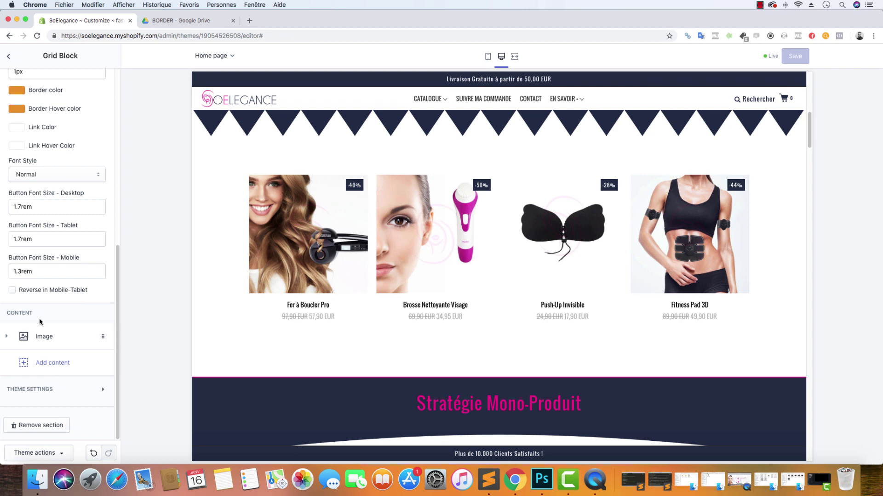
click(50, 339)
scroll(46, 331, down, 5)
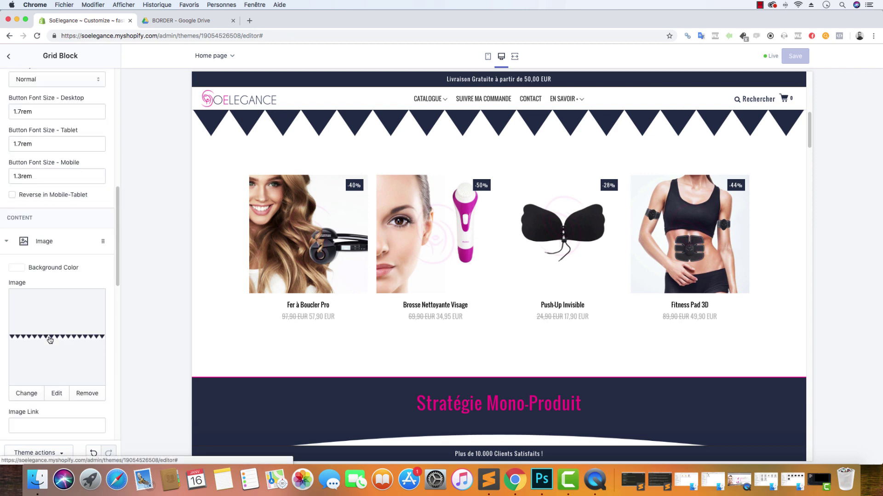
scroll(22, 313, down, 10)
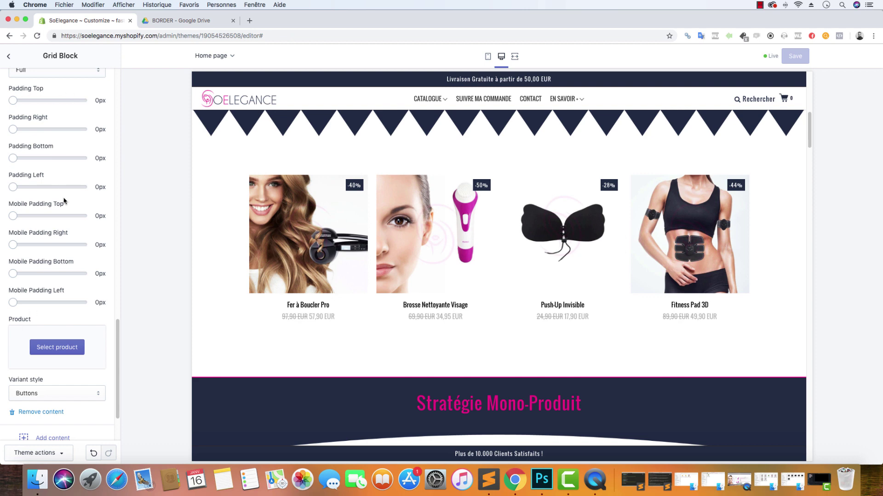
scroll(466, 331, up, 5)
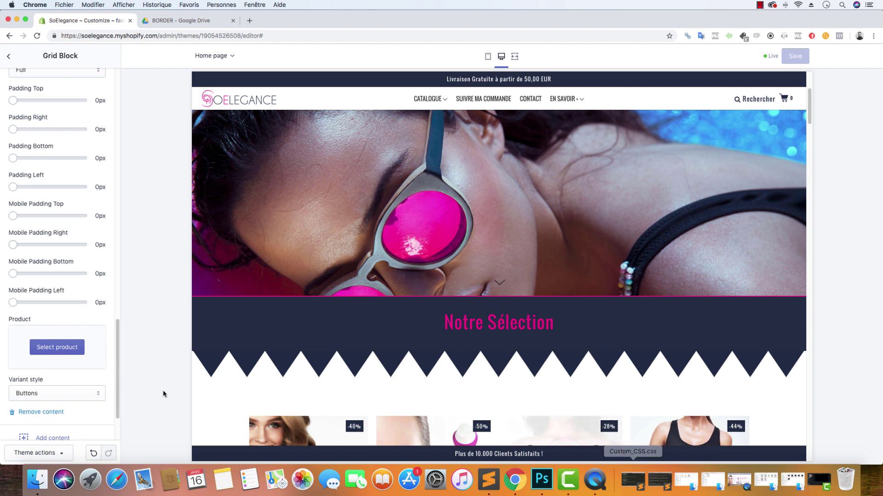
Replace the Image content's picture by uploading BORDER.png from the Bureau folder to the image library.
scroll(55, 223, up, 10)
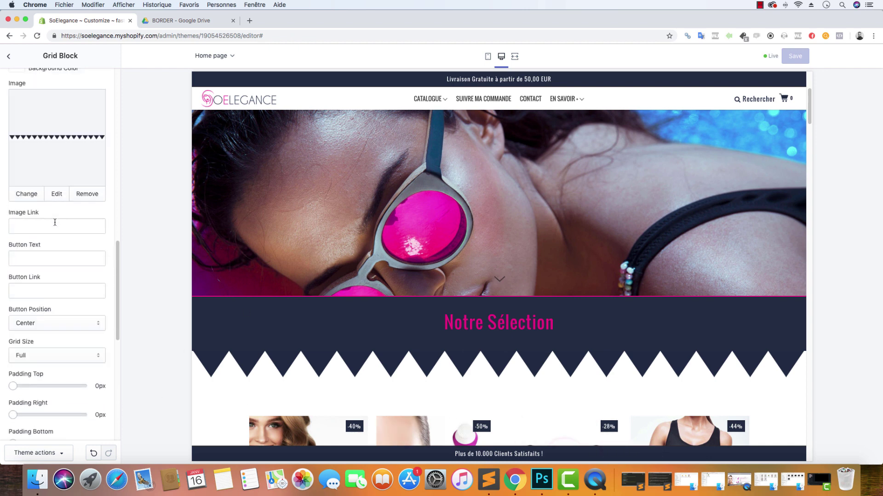
click(30, 265)
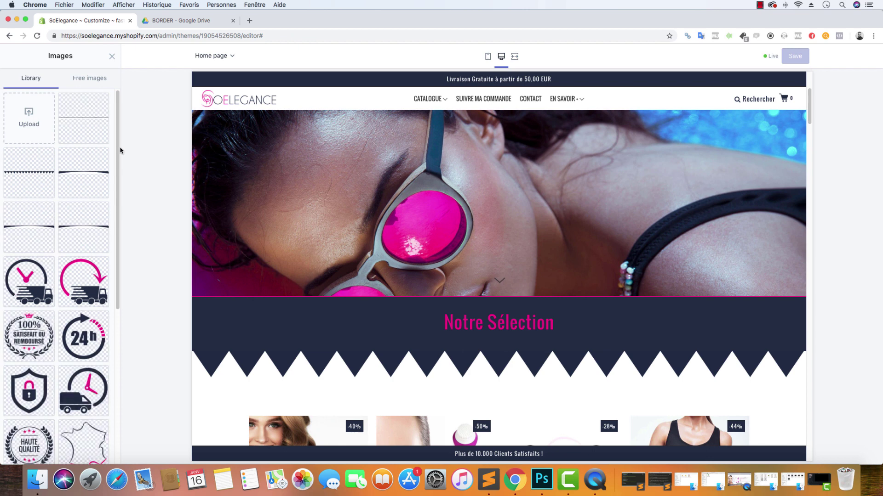
click(29, 128)
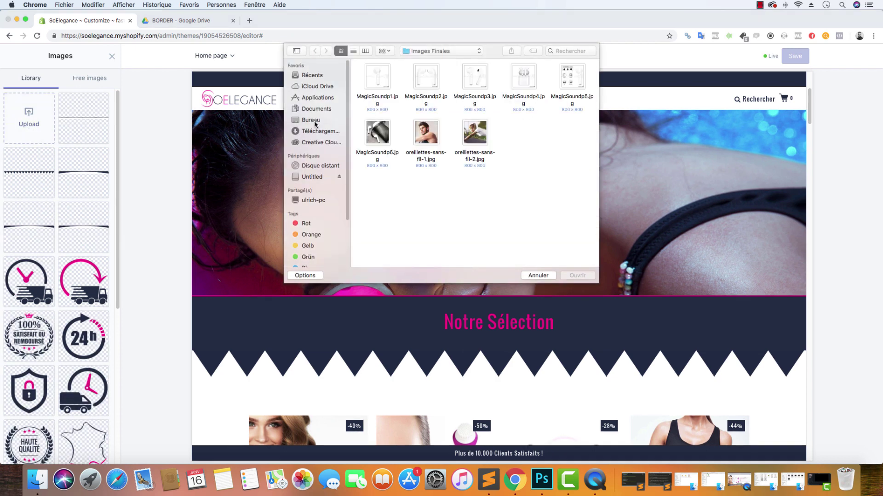
click(315, 121)
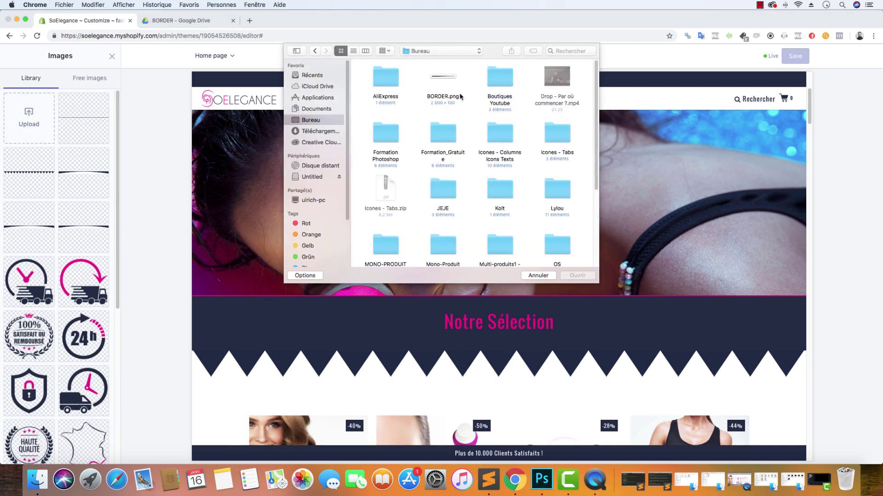
click(459, 96)
click(583, 274)
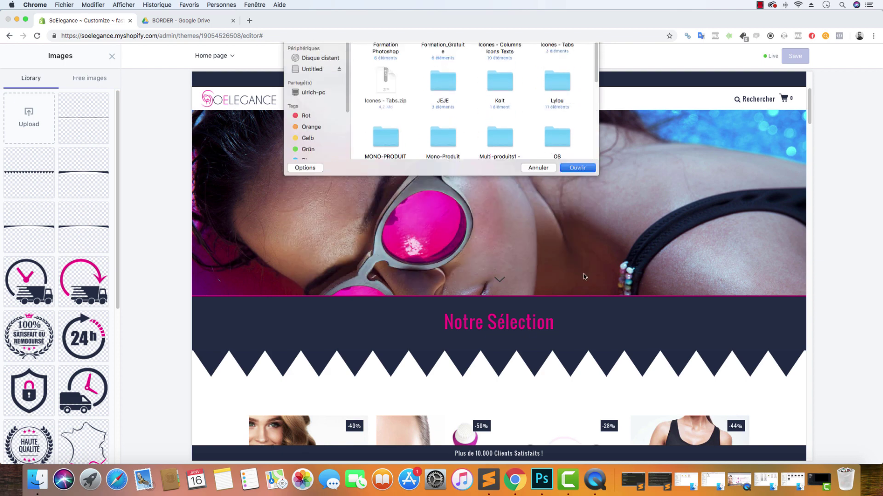